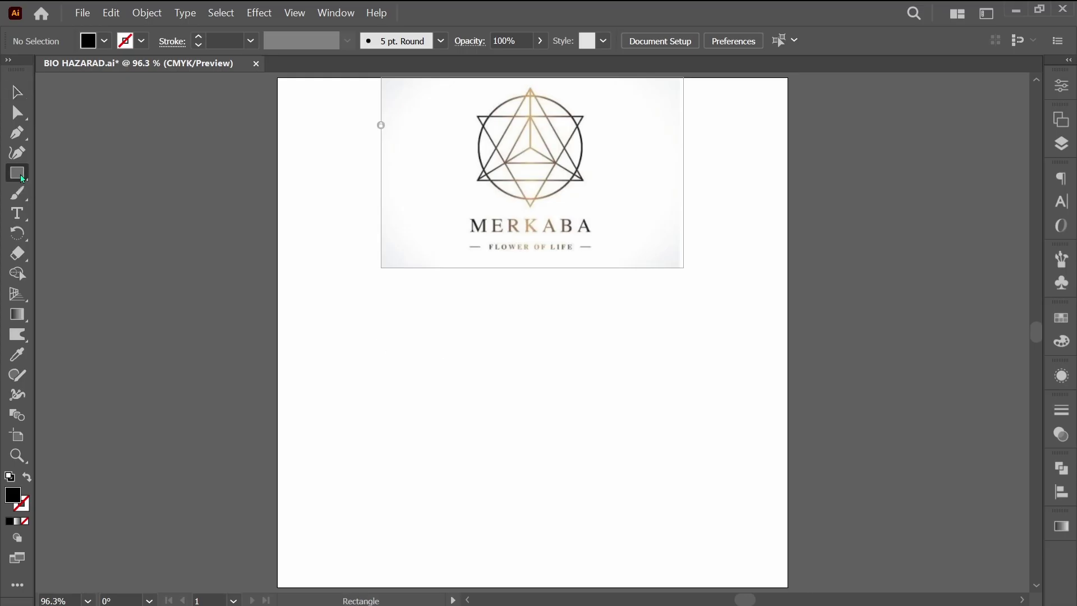
- Create a three-sided polygon below the reference logo and swap its fill and stroke to make it a black outline
left_click(87, 218)
left_click(500, 346)
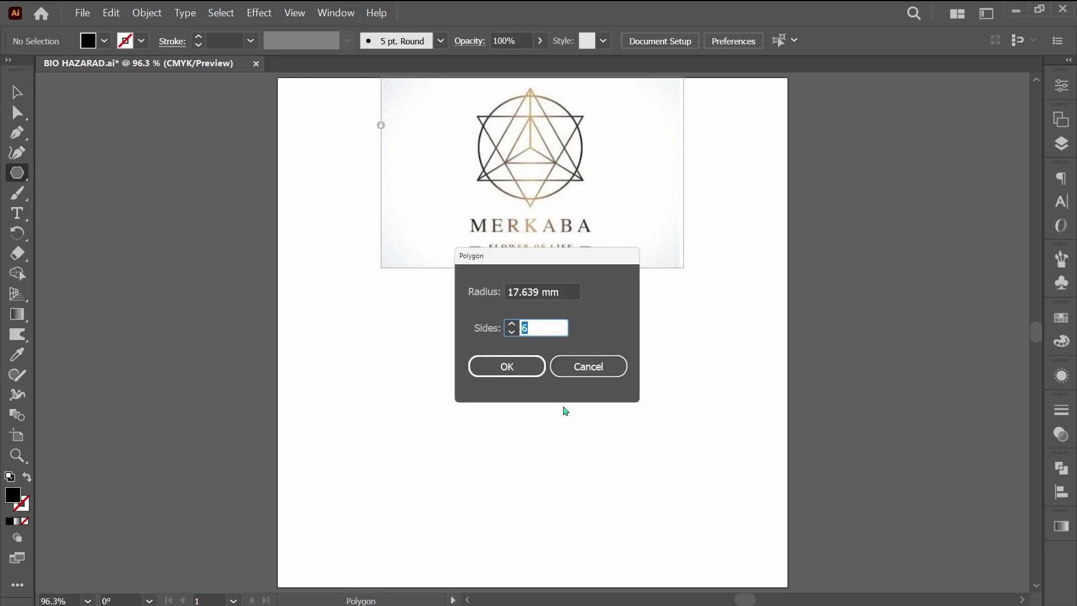
type("3")
key("Return")
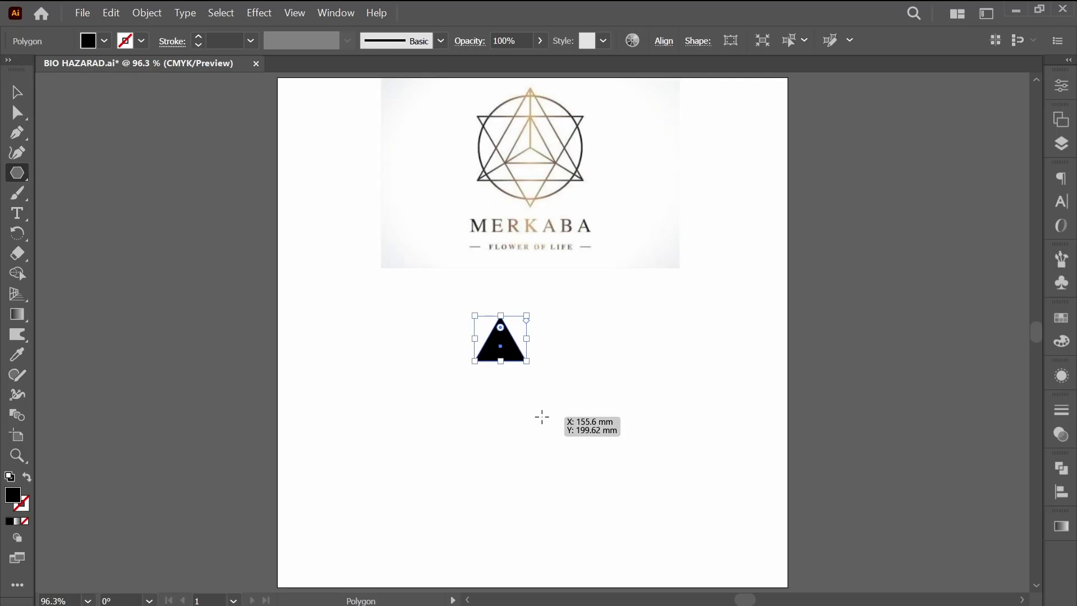
key("shift+x")
key("v")
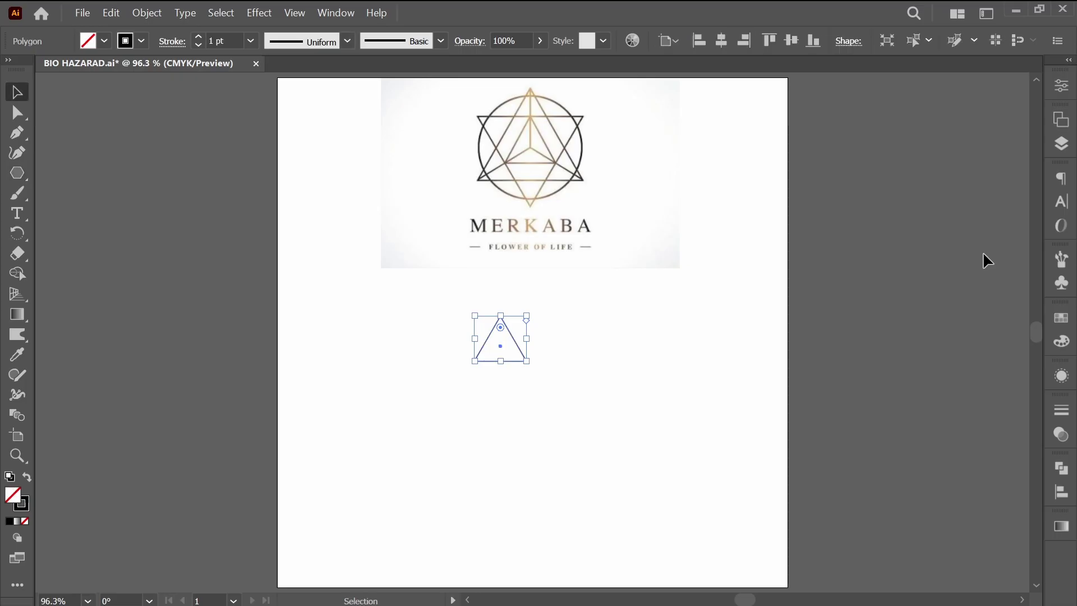
- Scale the triangle proportionally to a width of 100 mm with linked dimensions
left_click(1061, 91)
left_click(1019, 156)
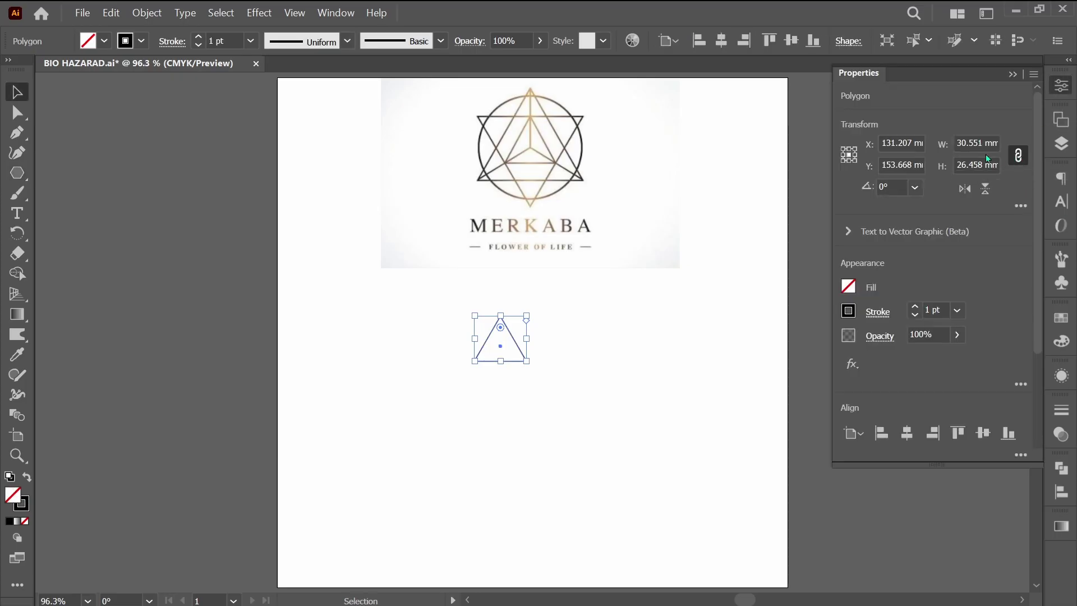
left_click(961, 145)
double_click(962, 144)
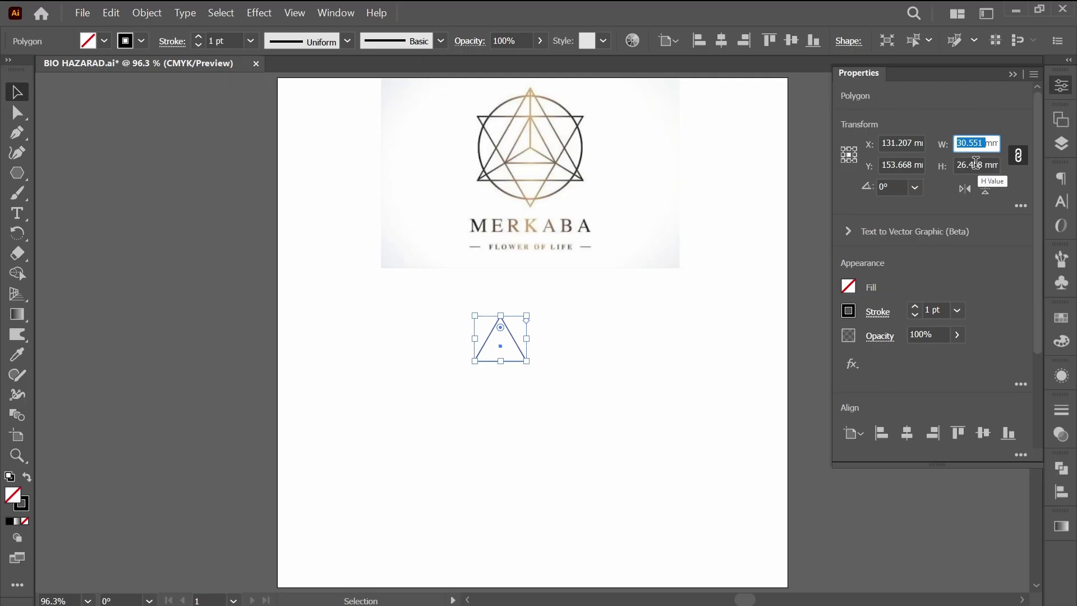
type("100")
key("Return")
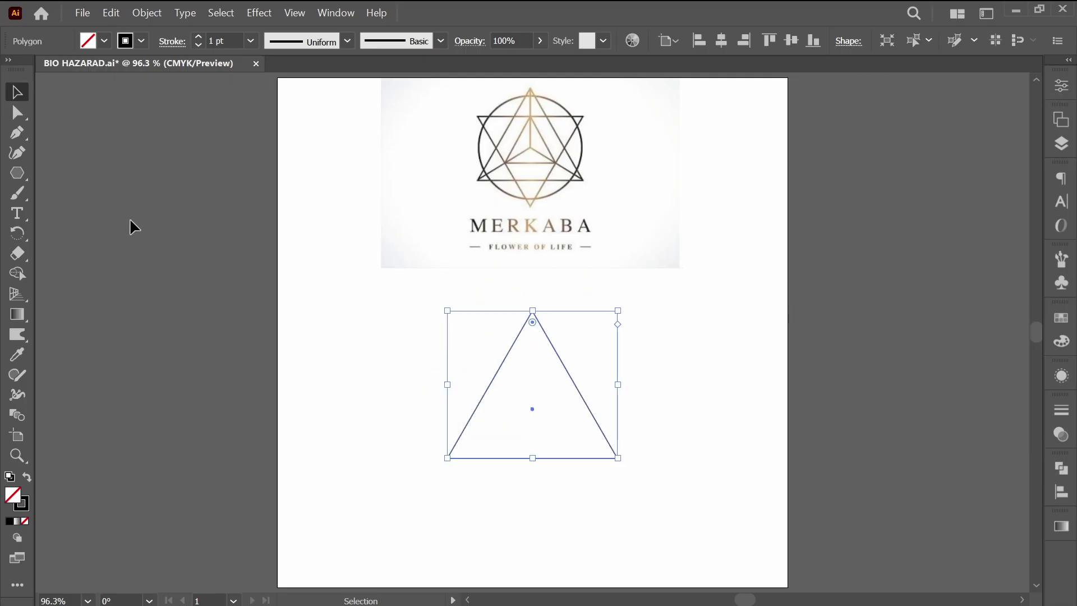
- Create a three-point star with Radius 1 of 0 and Radius 2 of 17.639 mm beside the triangle's upper left
left_click(17, 173)
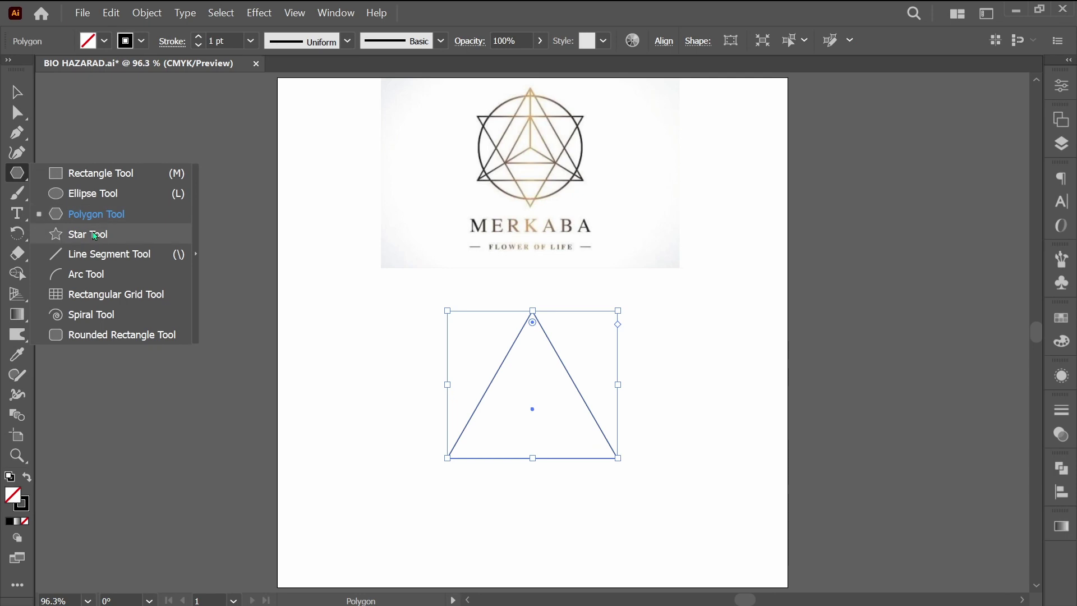
left_click(96, 236)
left_click(348, 310)
left_click_drag(572, 265, 429, 258)
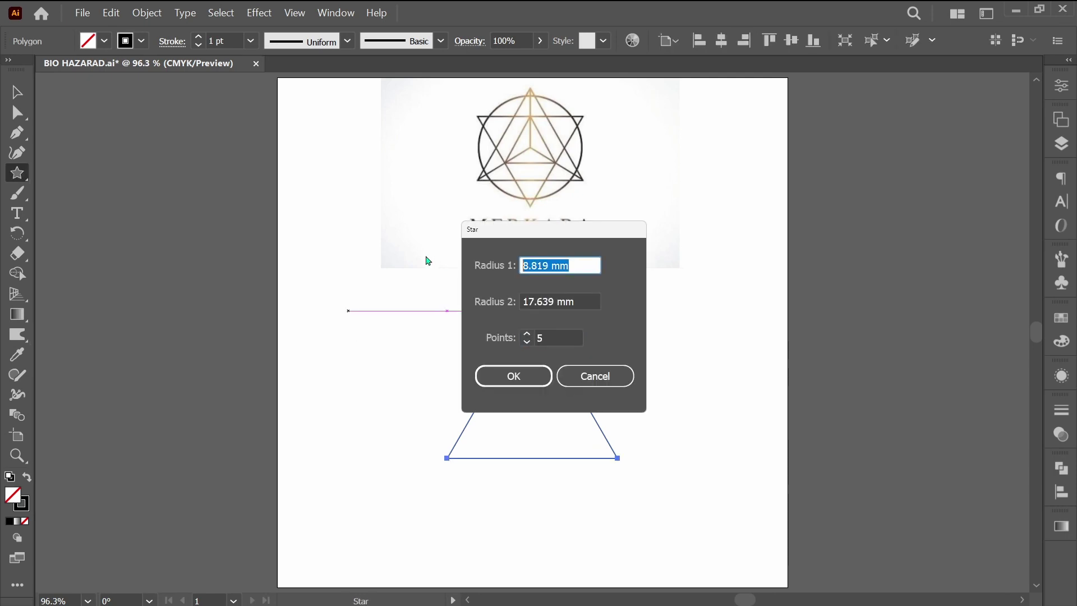
type("0")
left_click(556, 340)
type("3")
key("Return")
key("v")
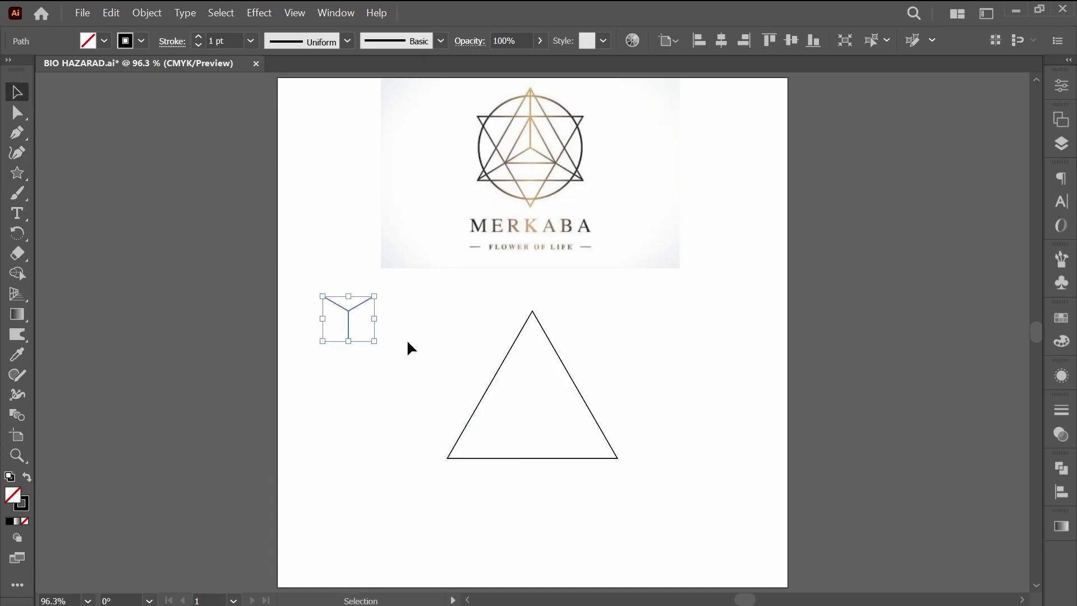
left_click(410, 353)
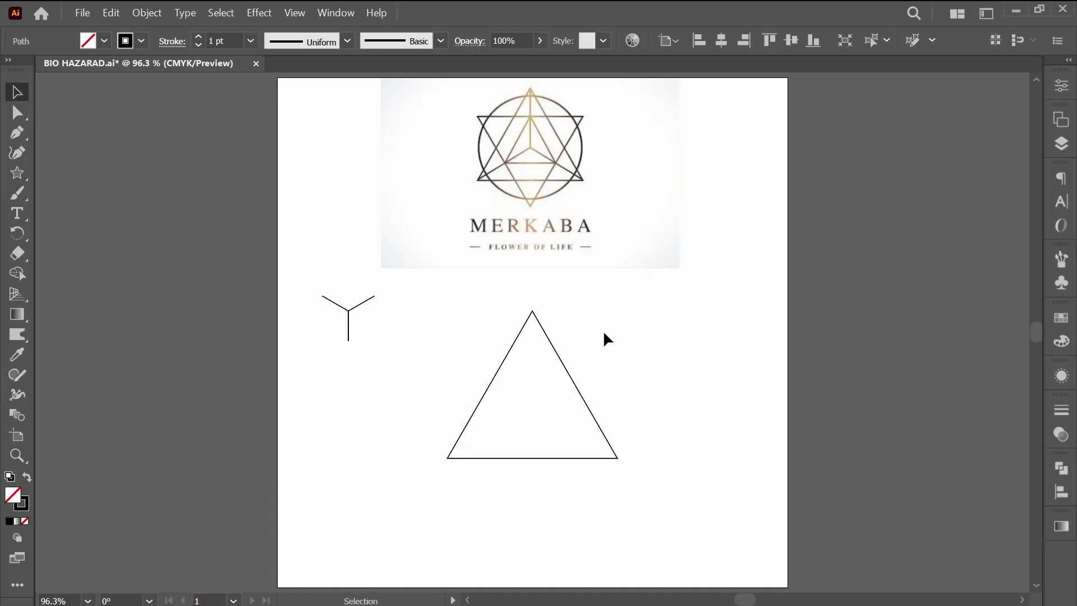
- Draw a straight vertical line through the triangle's apex, extending beyond both the apex and the base
key("p")
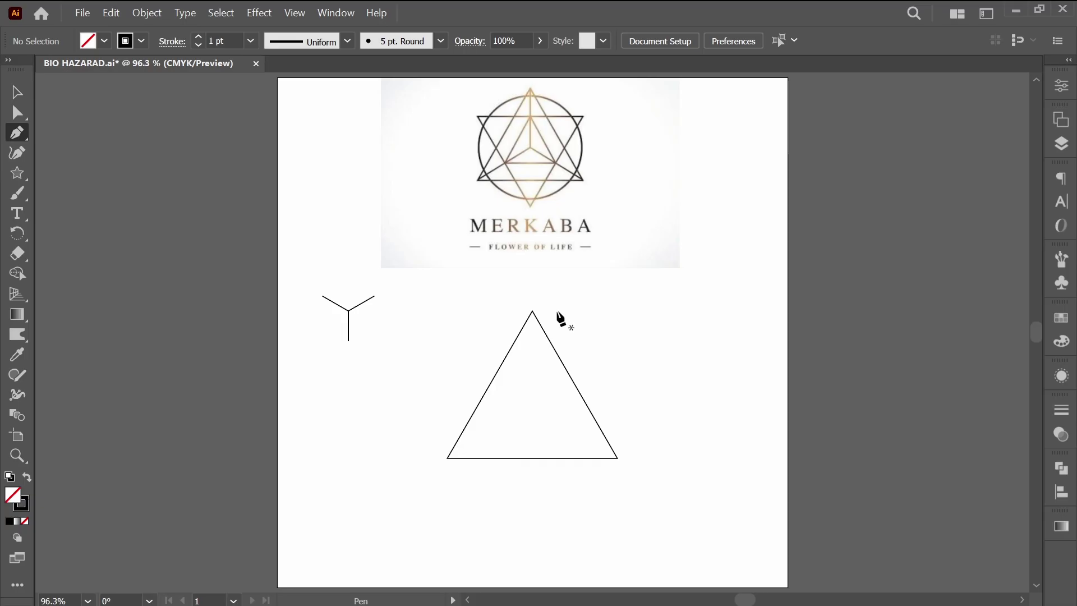
left_click(532, 287)
left_click(533, 523)
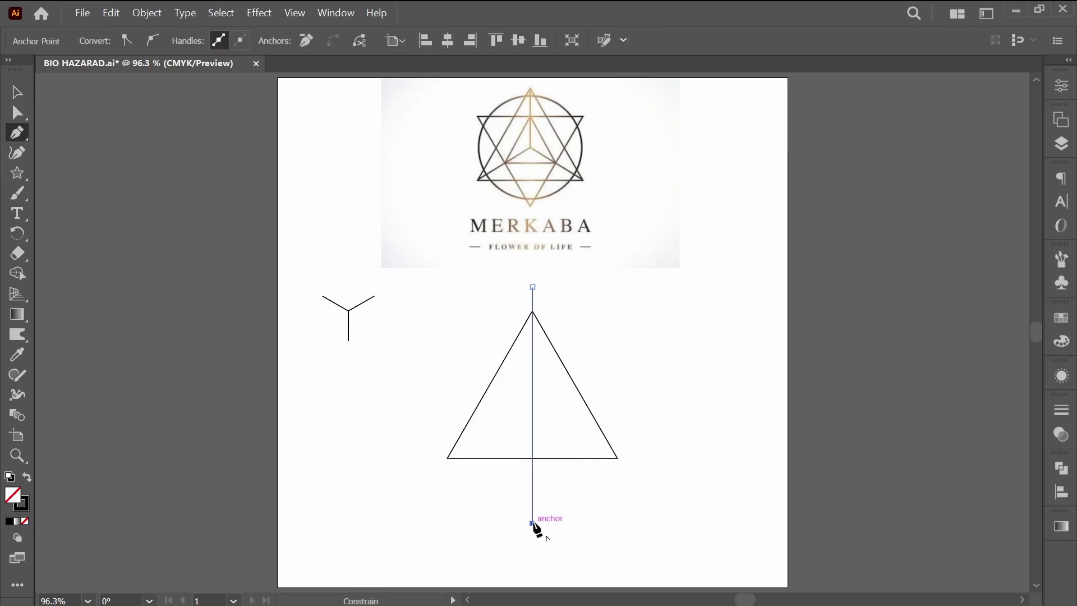
key("Escape")
- Rotate a copy of the vertical line by 120° and repeat the transformation for a third line
key("r")
key("Return")
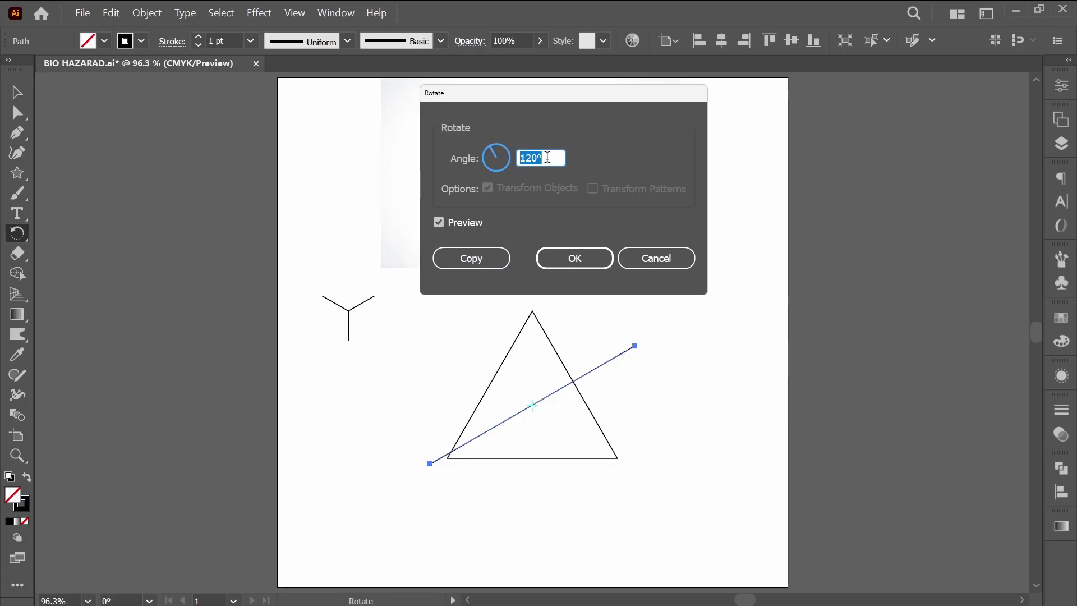
left_click(472, 258)
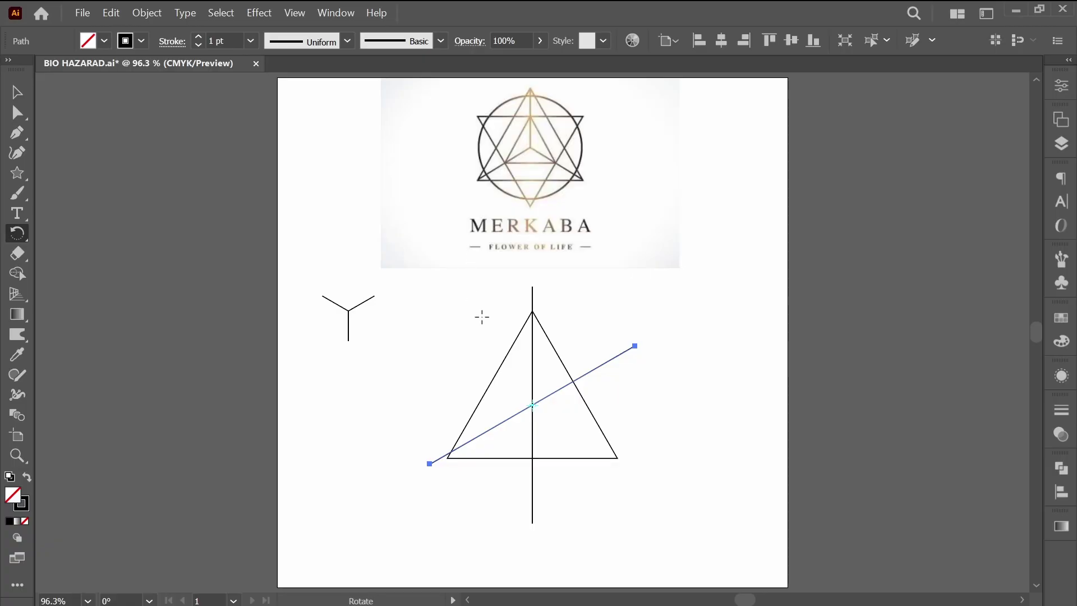
key("ctrl+d")
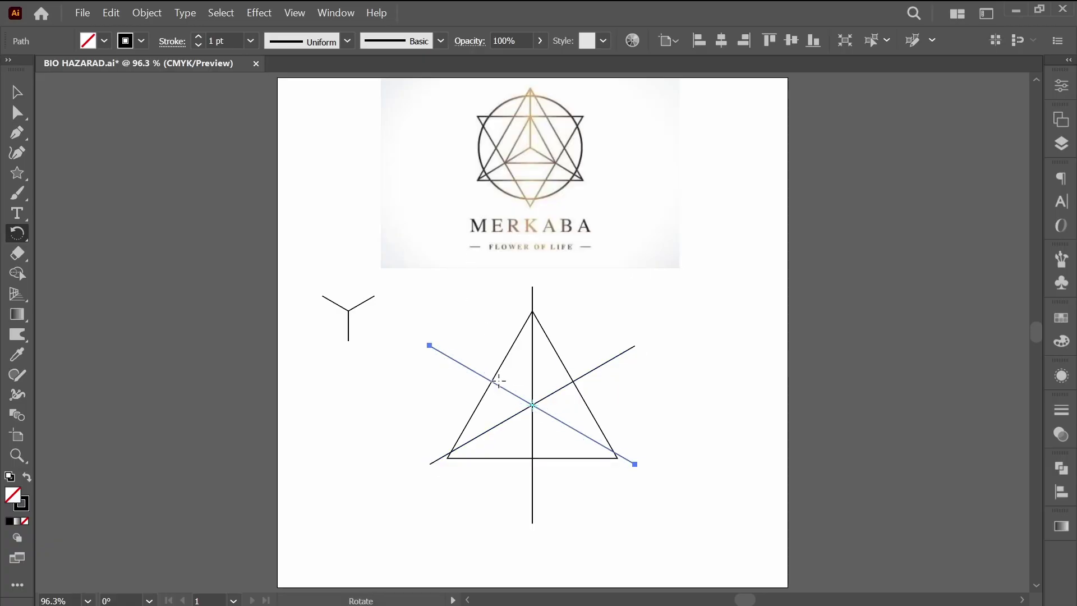
key("v")
left_click(564, 464)
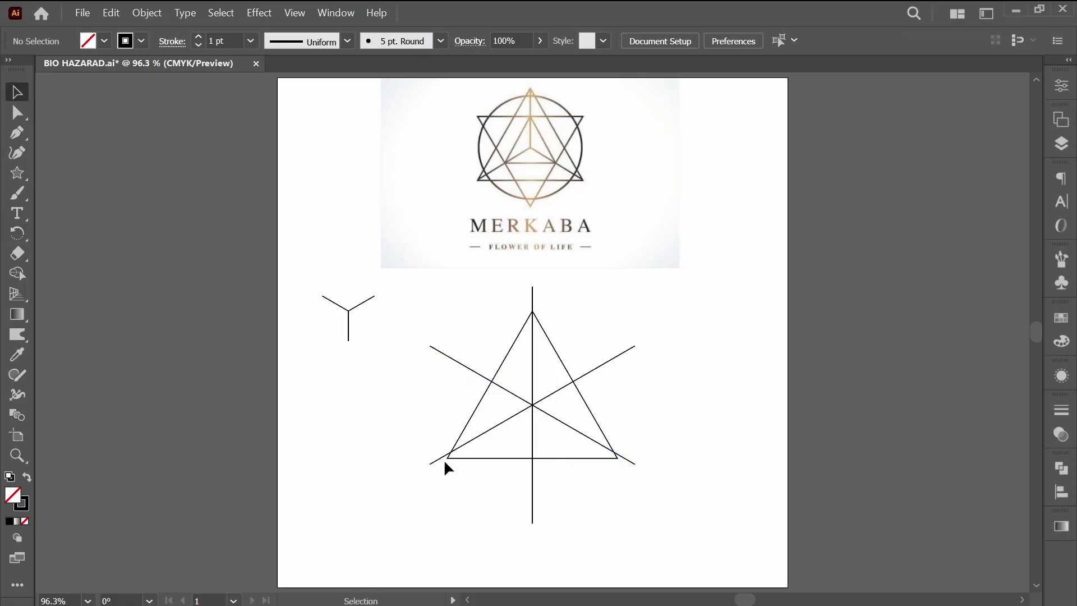
- Undo the rotated copies and the vertical line through the triangle
key("ctrl+z")
key("ctrl+z")
key("ctrl+z")
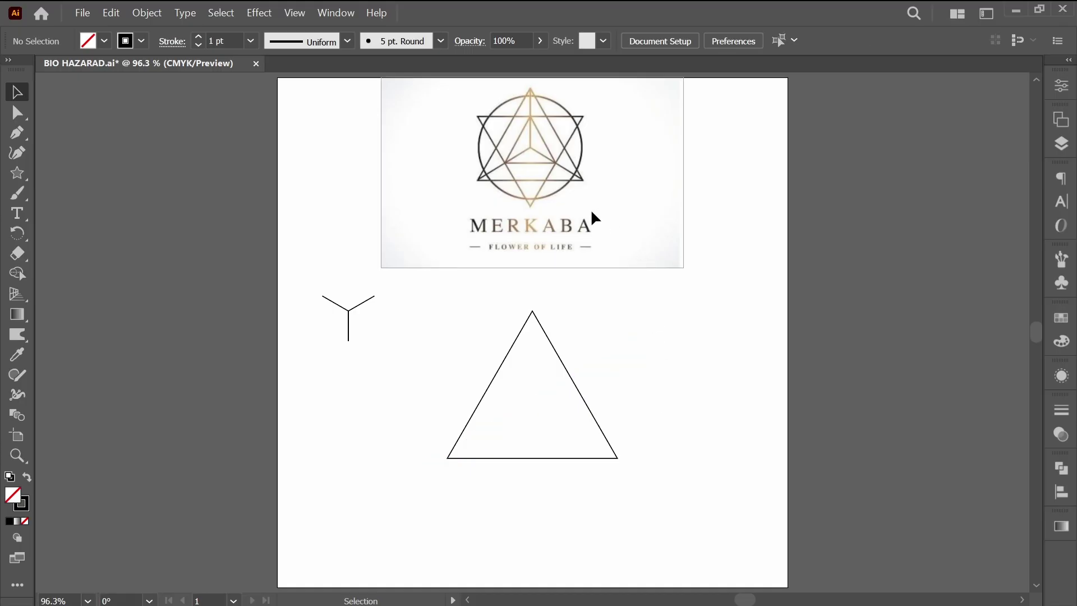
- Add anchor points at the midpoints of the triangle's three sides
left_click(605, 433)
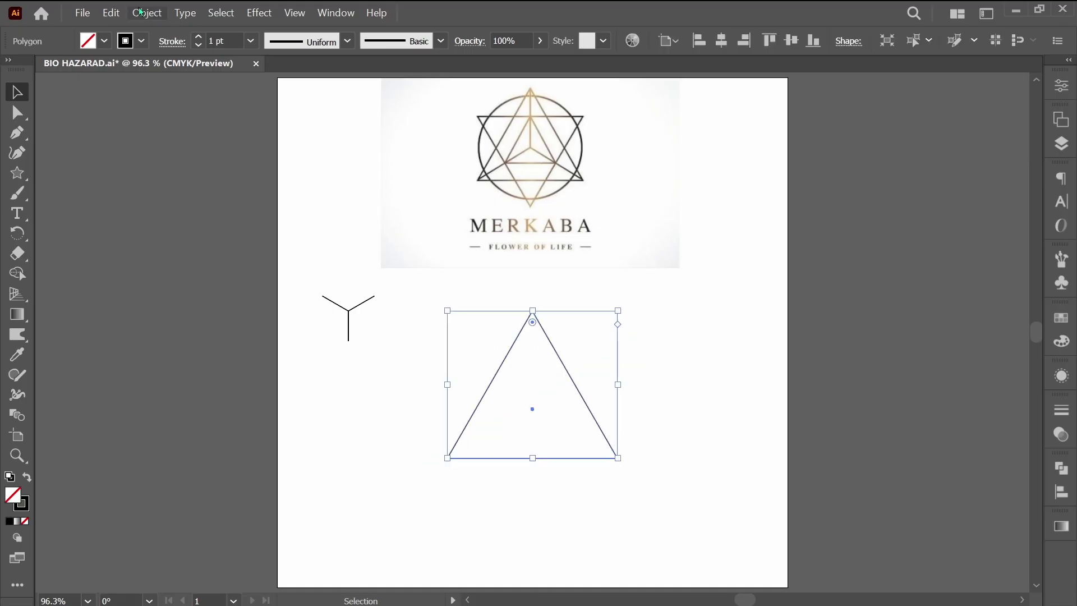
left_click(147, 12)
mouse_move(132, 187)
key("a")
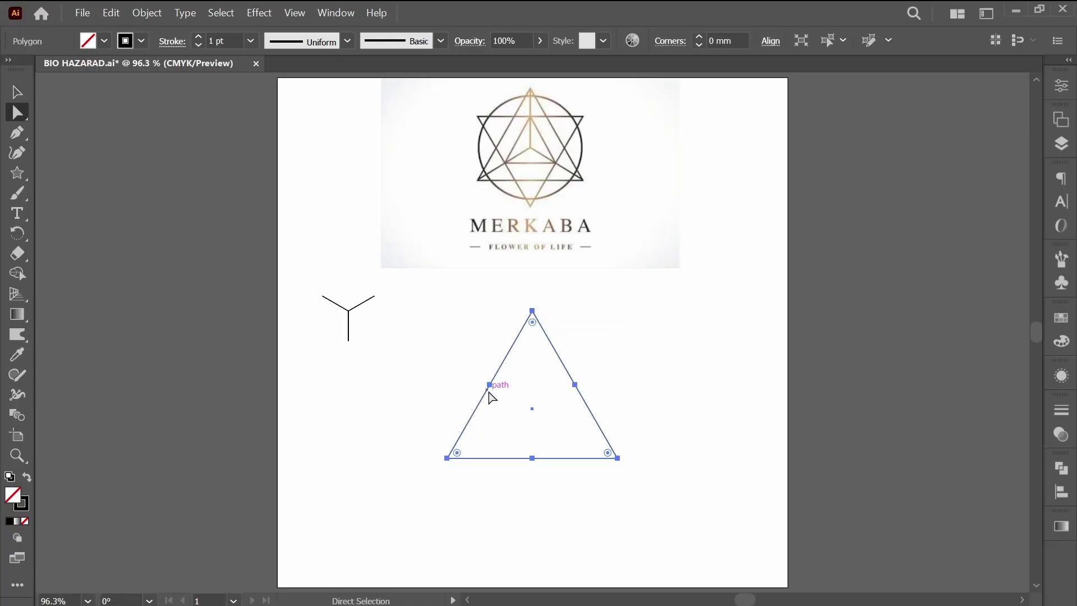
- Draw two straight lines with the Pen tool from the midpoints of the triangle's slanted sides to the opposite base corners
key("p")
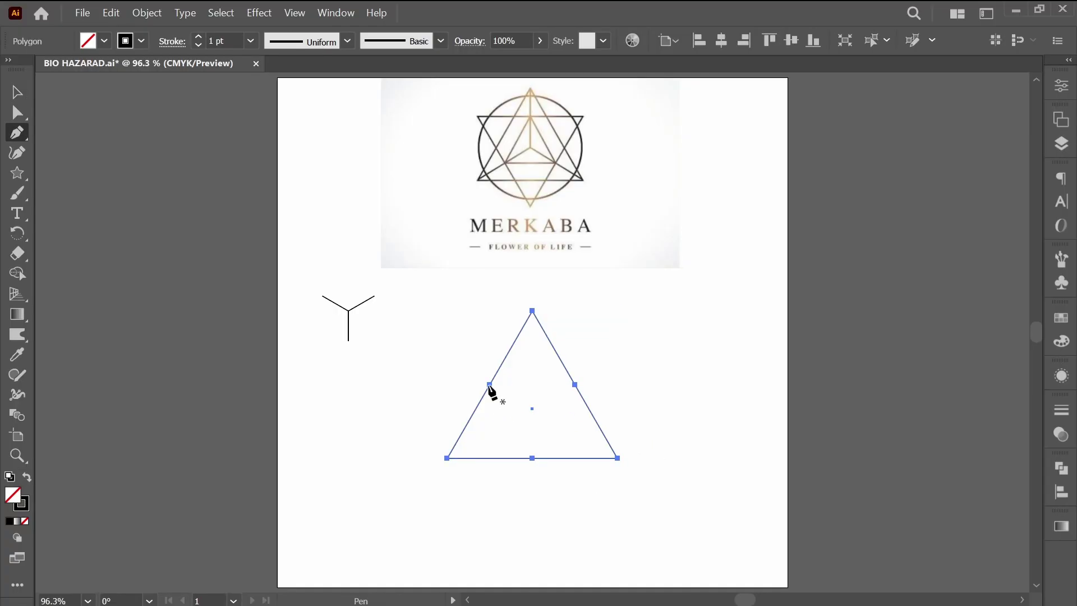
left_click(489, 385)
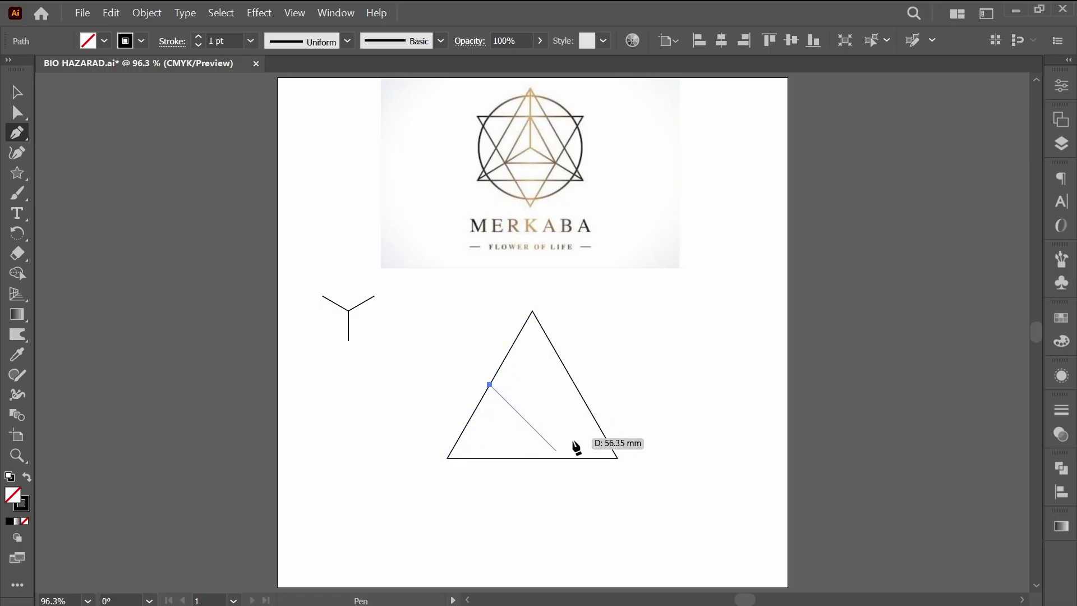
left_click(617, 458)
key("v")
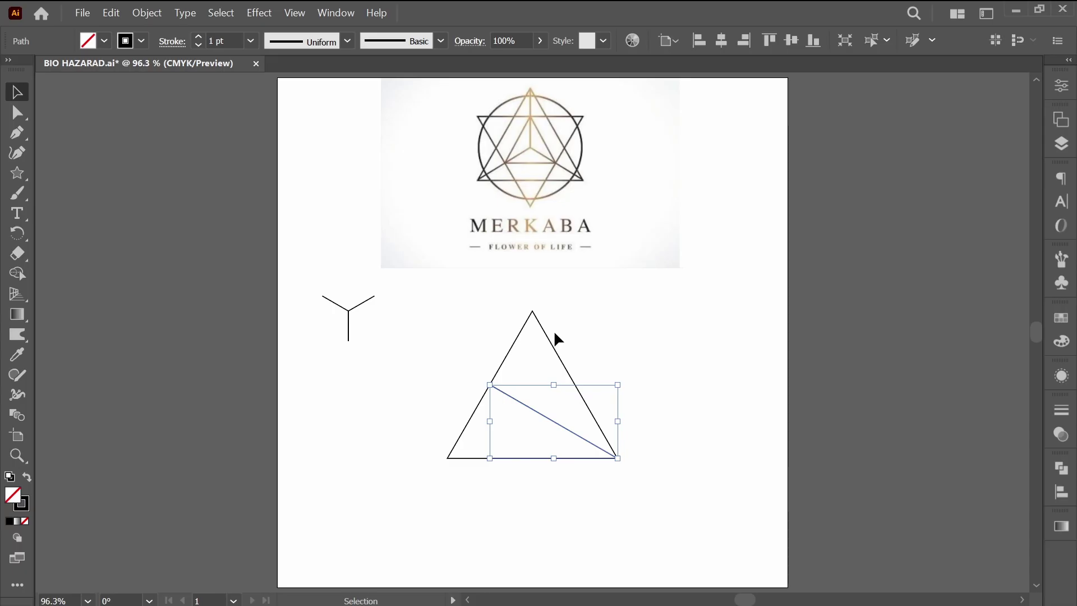
left_click(559, 357)
key("p")
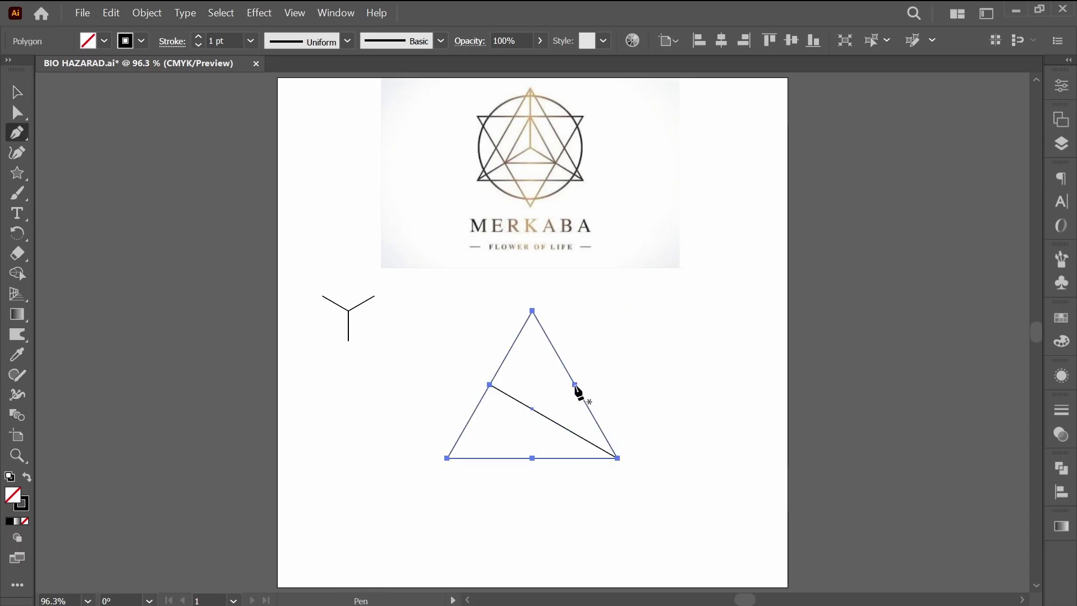
left_click(574, 384)
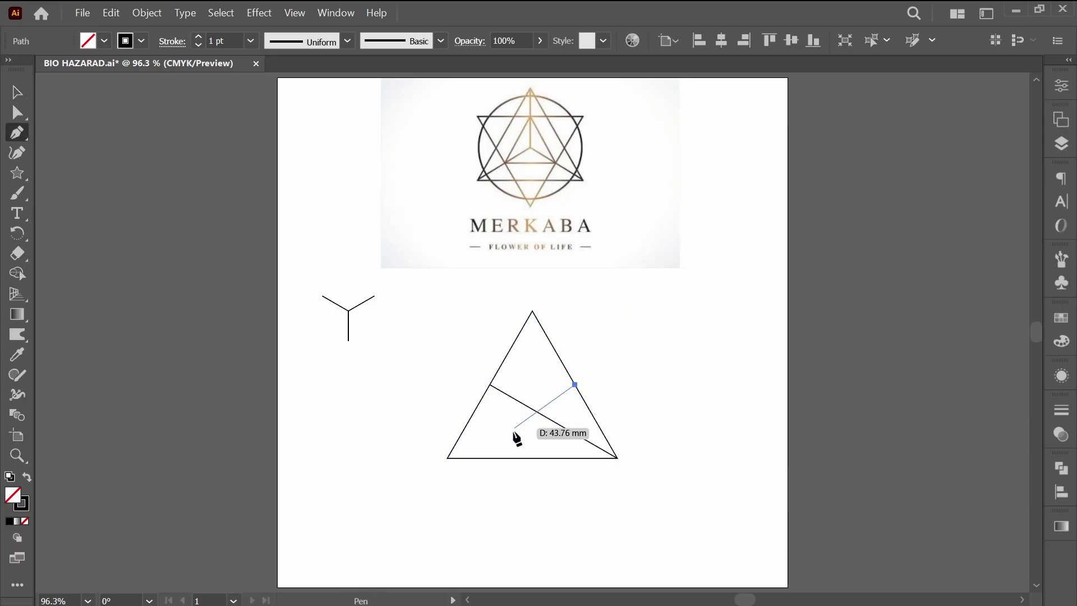
left_click(447, 457)
key("v")
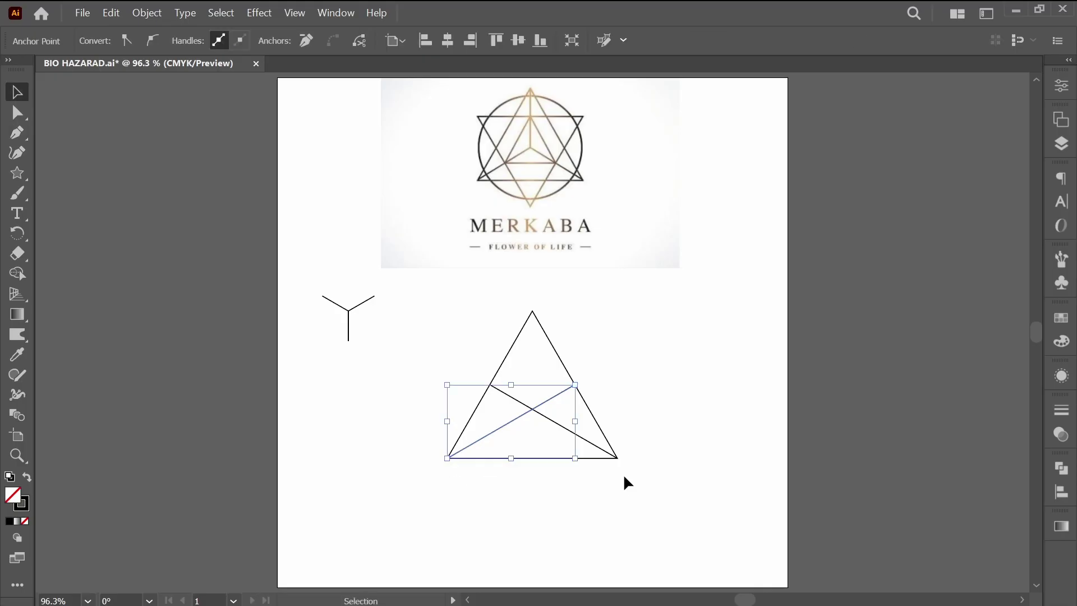
- Draw a vertical line from the midpoint of the triangle's base to its apex
left_click(629, 485)
key("p")
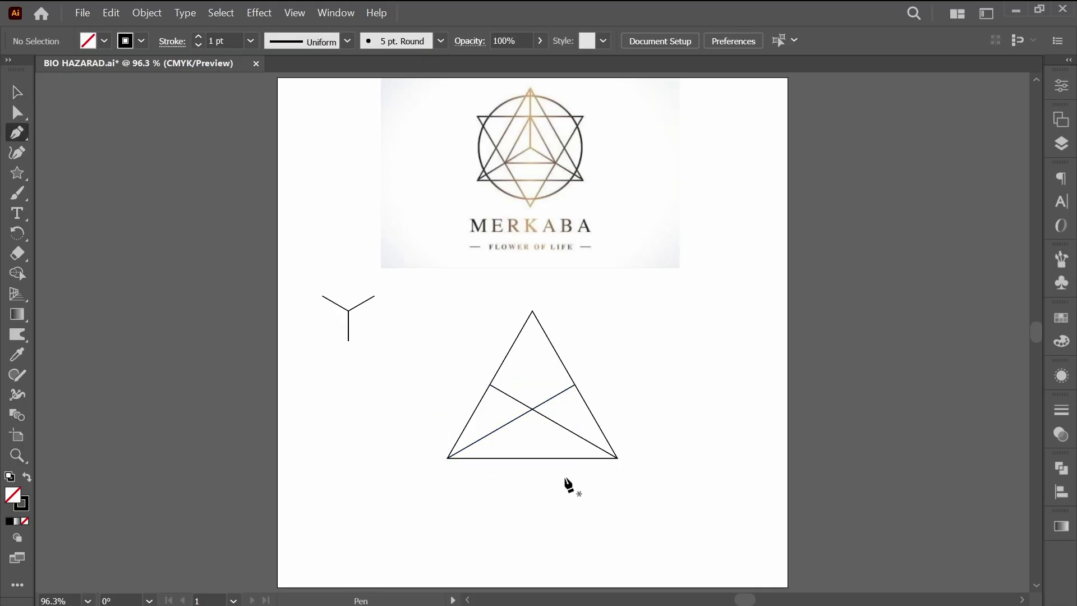
left_click(532, 458)
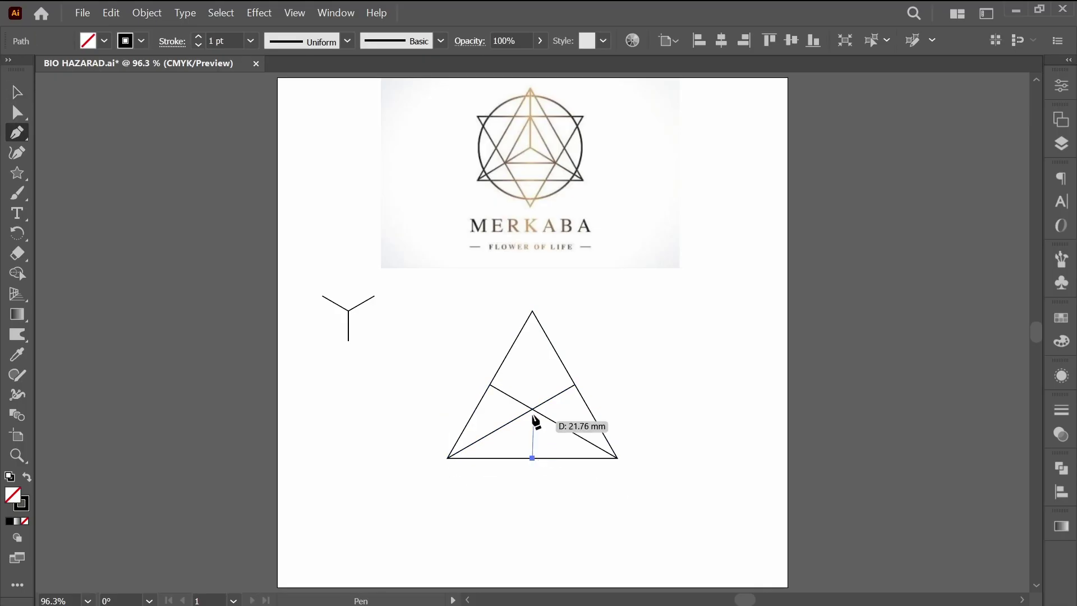
left_click(533, 311)
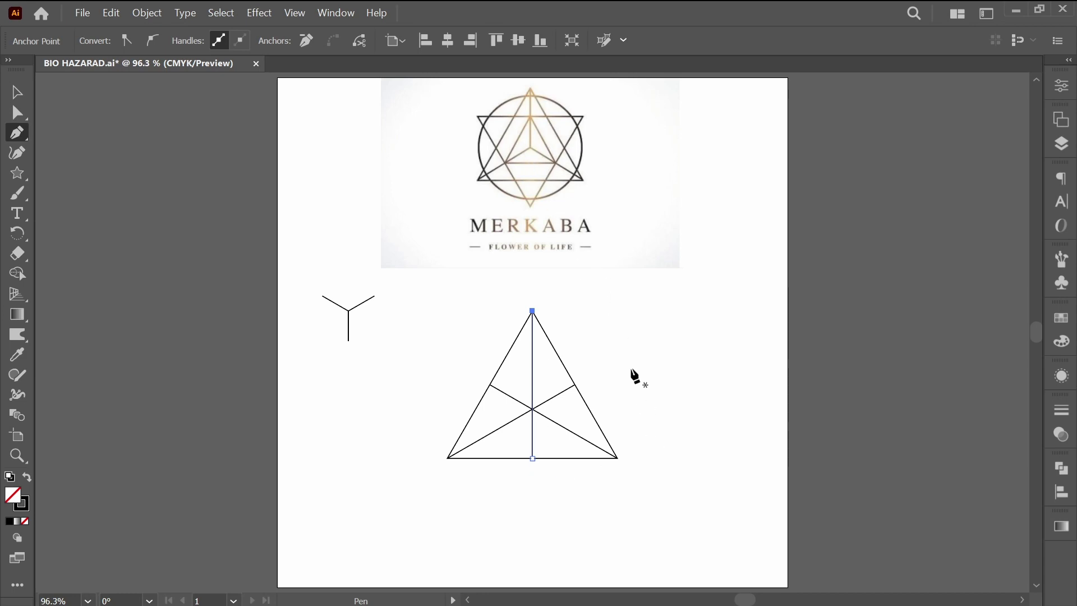
- Delete the three lines drawn inside the triangle
key("v")
key("Delete")
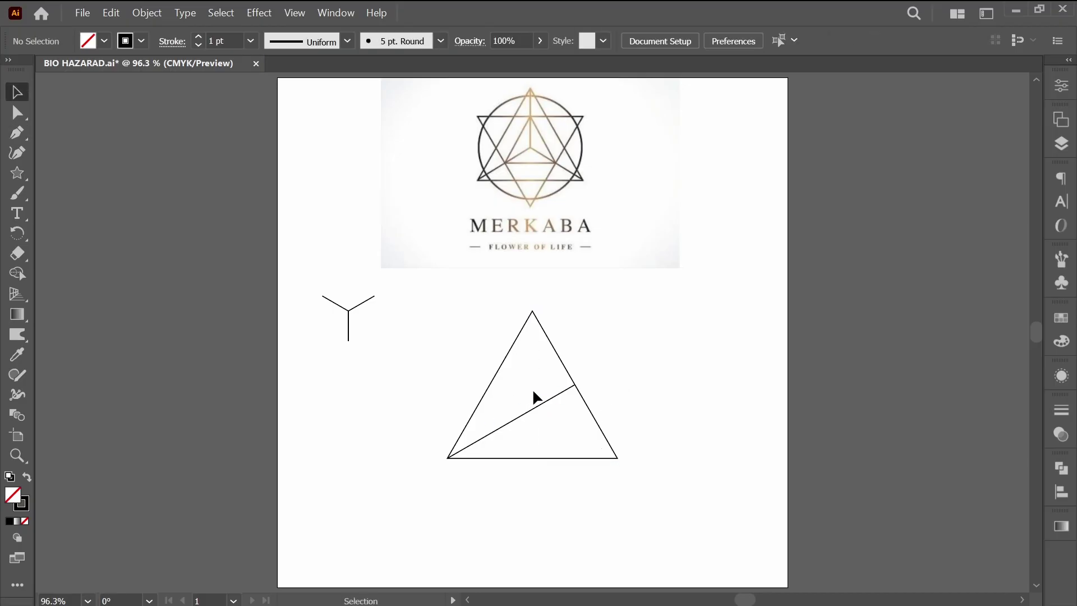
left_click(539, 397)
key("Delete")
- Scale the three-armed star proportionally to a width of 100 mm and flip it vertically
left_click_drag(312, 274, 409, 360)
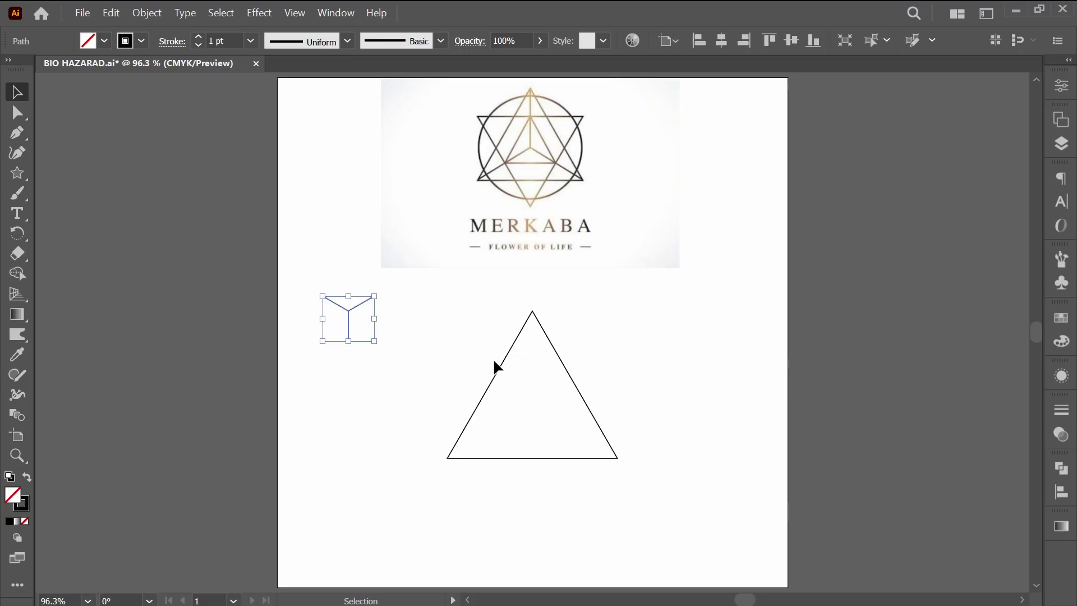
left_click(1060, 90)
left_click(961, 142)
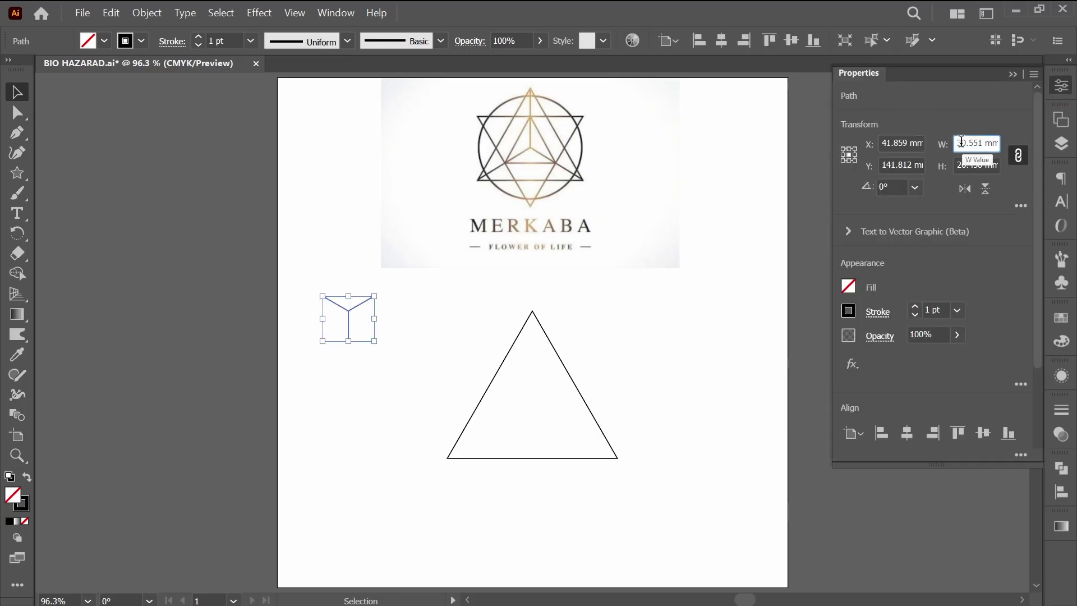
double_click(961, 143)
type("100")
key("Return")
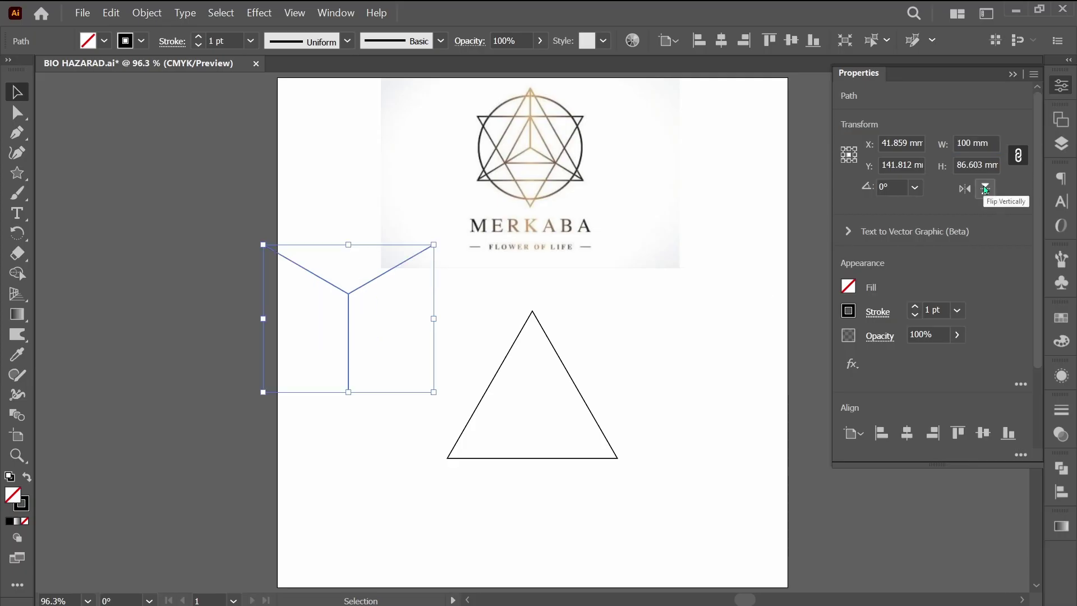
left_click(985, 190)
- Move the three-armed star onto the triangle and align both shapes by their vertical and horizontal centers
left_click_drag(668, 450, 402, 367)
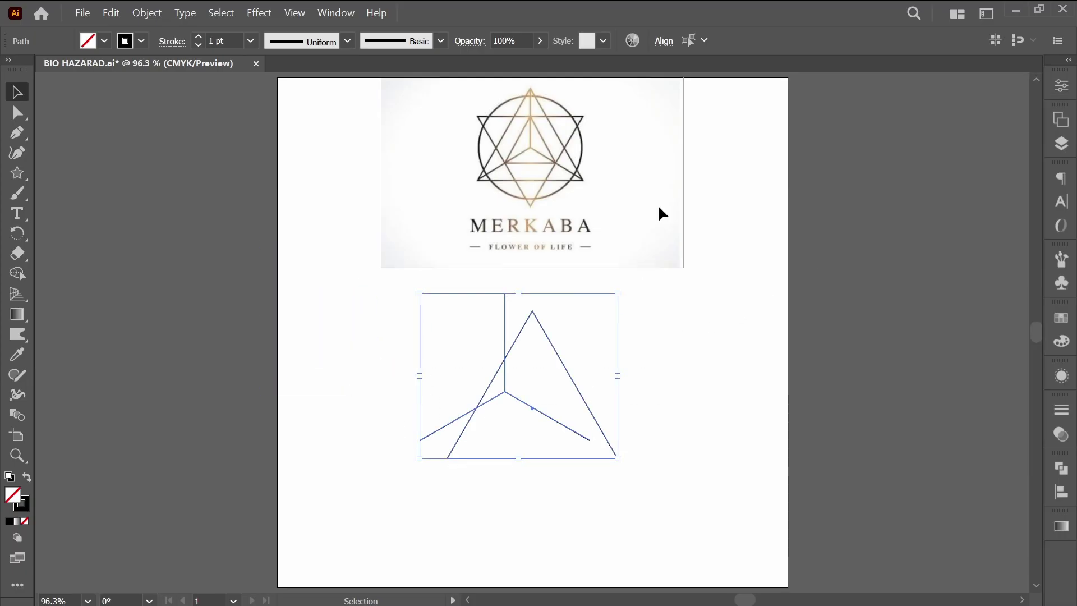
left_click(664, 41)
left_click(627, 88)
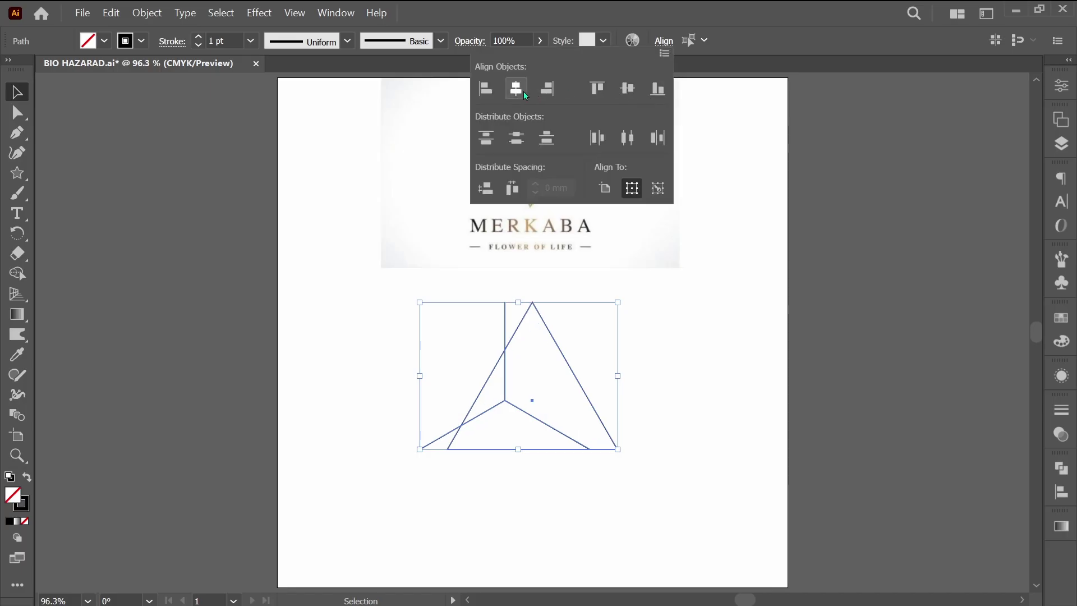
left_click(525, 94)
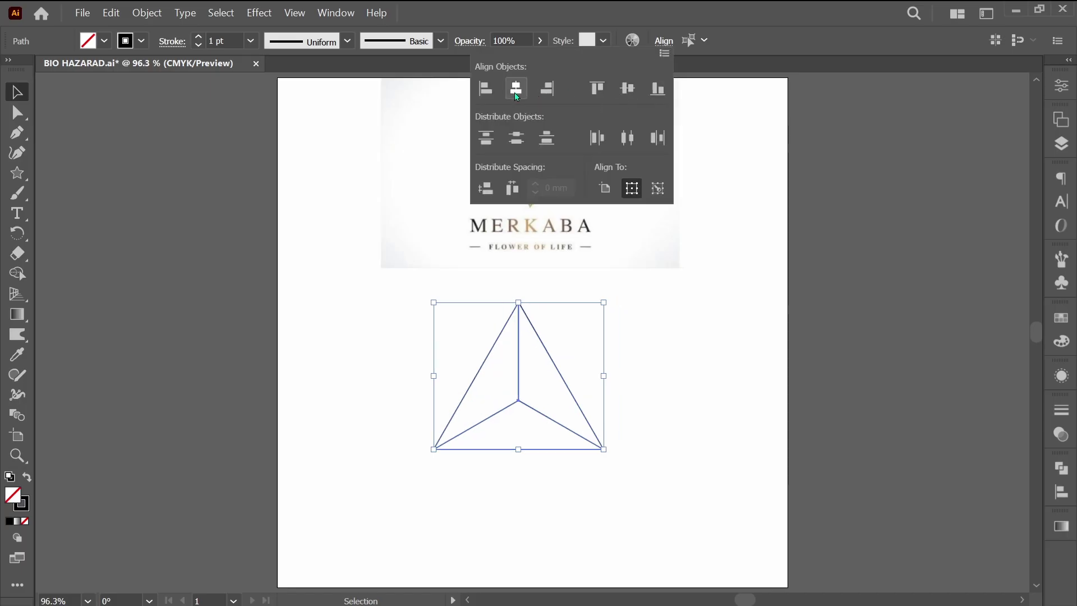
- Duplicate the outer triangle in place and scale the copy proportionally to a width of 50 mm
left_click(660, 387)
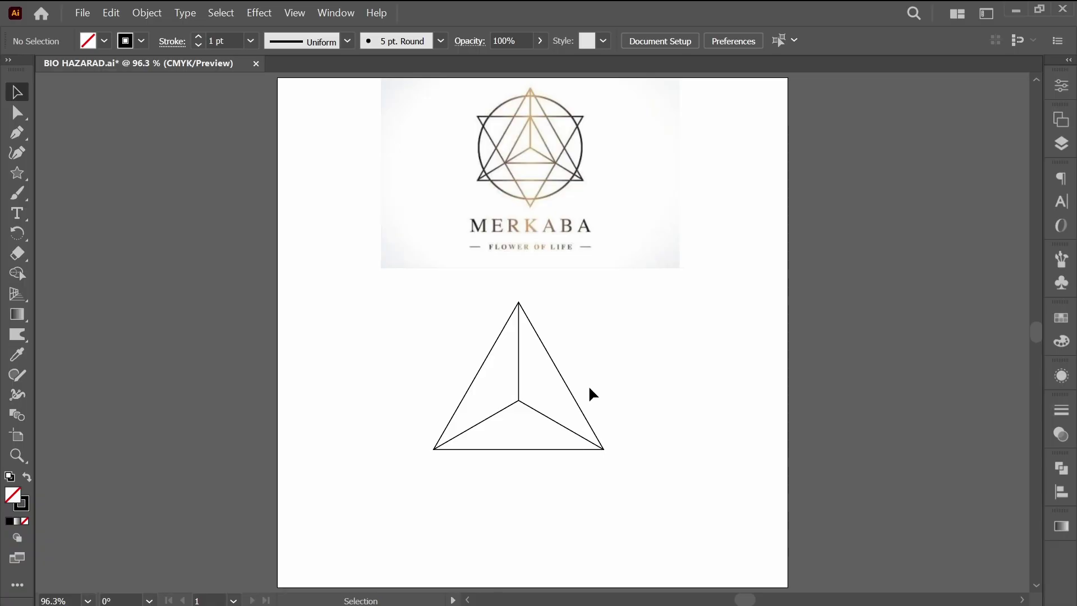
left_click(560, 387)
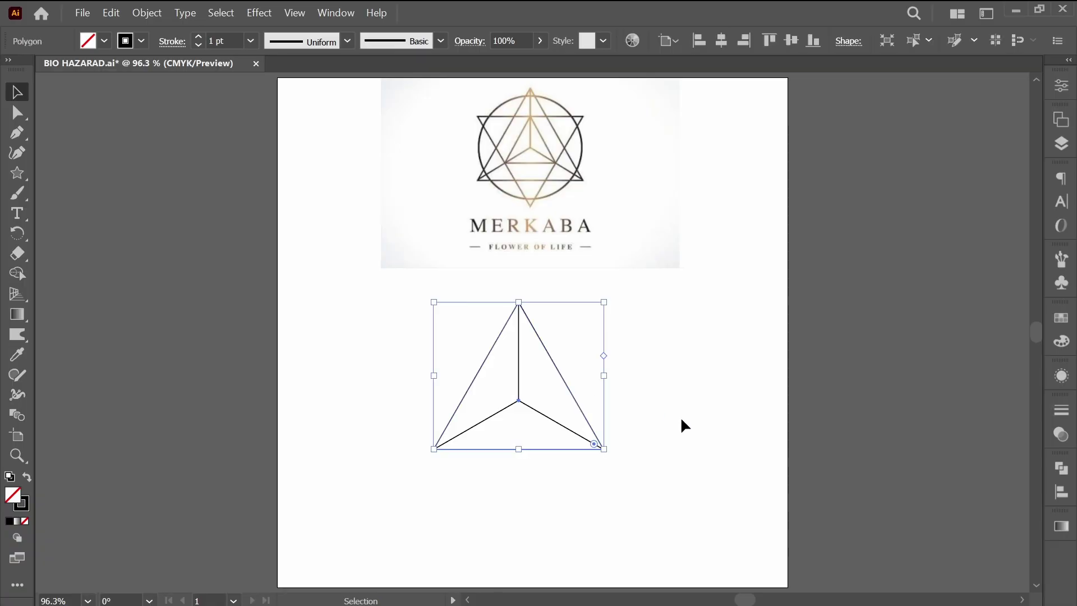
key("ctrl+c")
key("ctrl+f")
left_click(1061, 85)
left_click(995, 144)
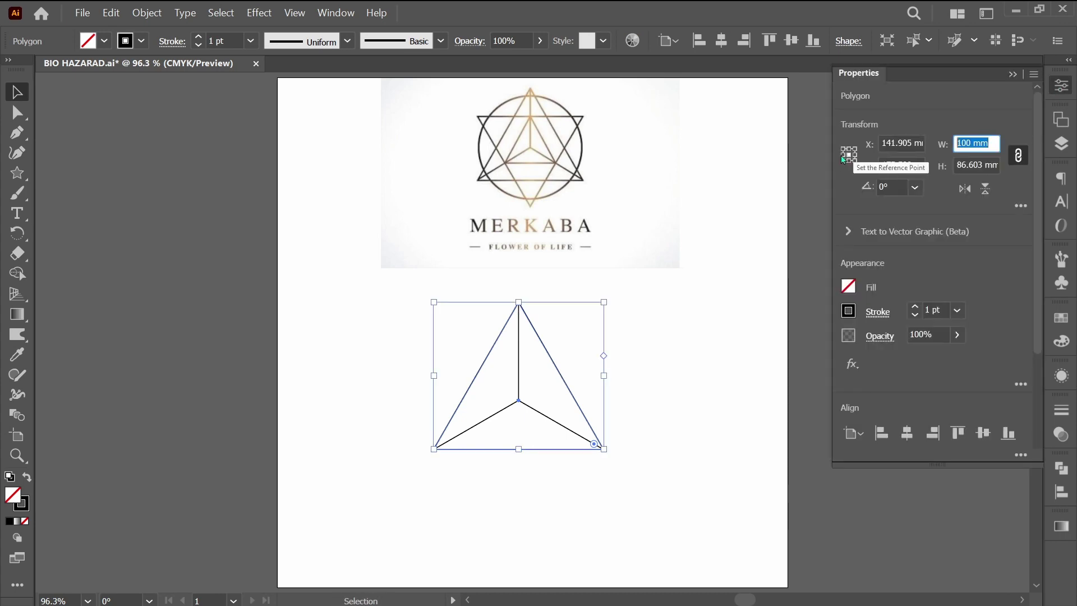
type("50")
key("Return")
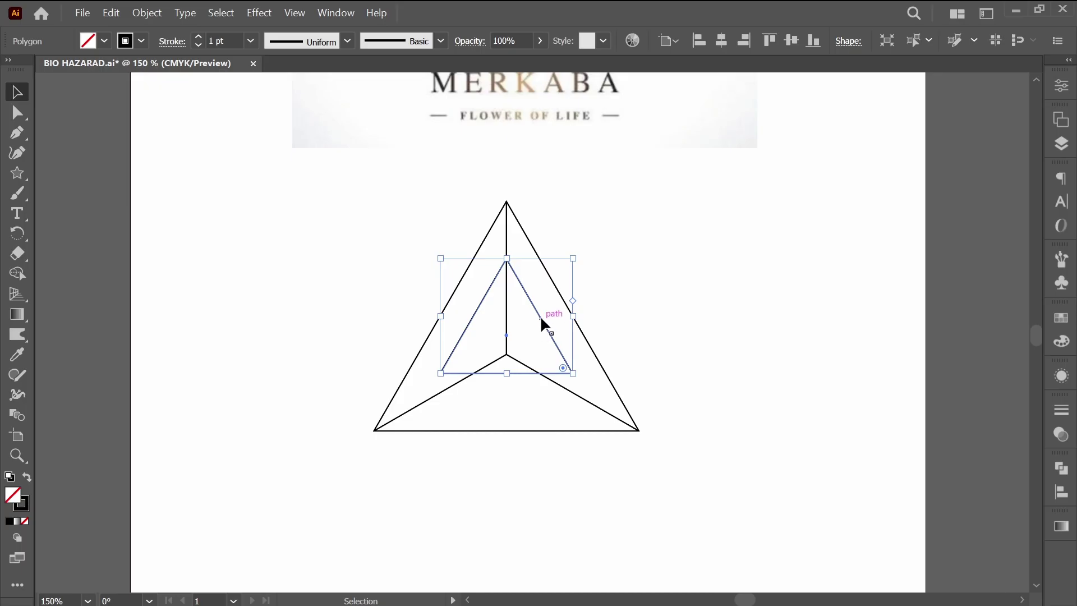
- Move the small triangle straight down until its base corners meet the lower arms of the three-armed star
left_click_drag(540, 315, 536, 341)
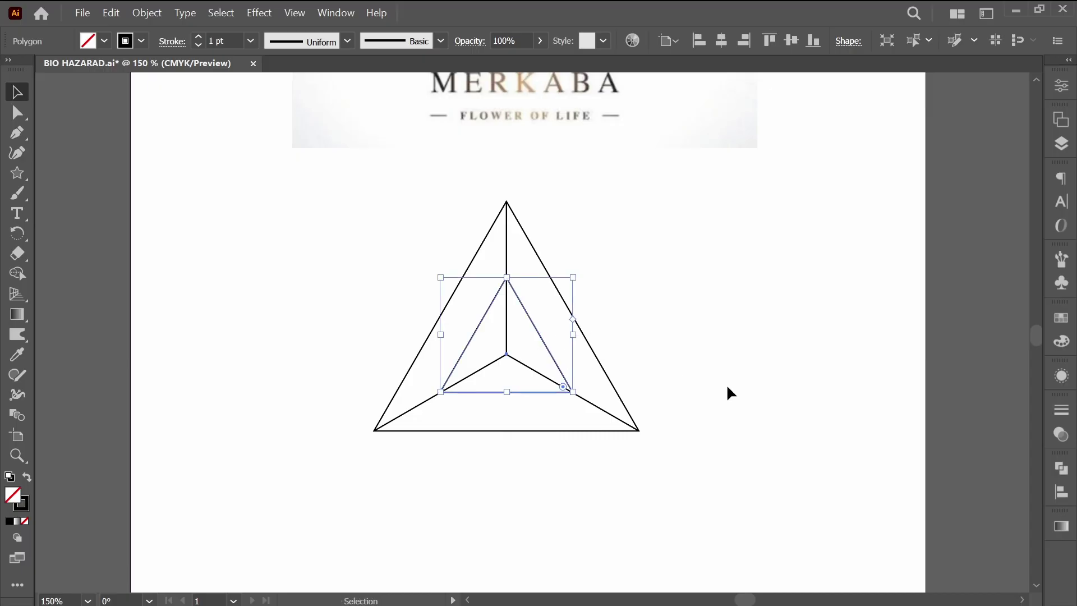
left_click(725, 383)
scroll(436, 406, "up", 6)
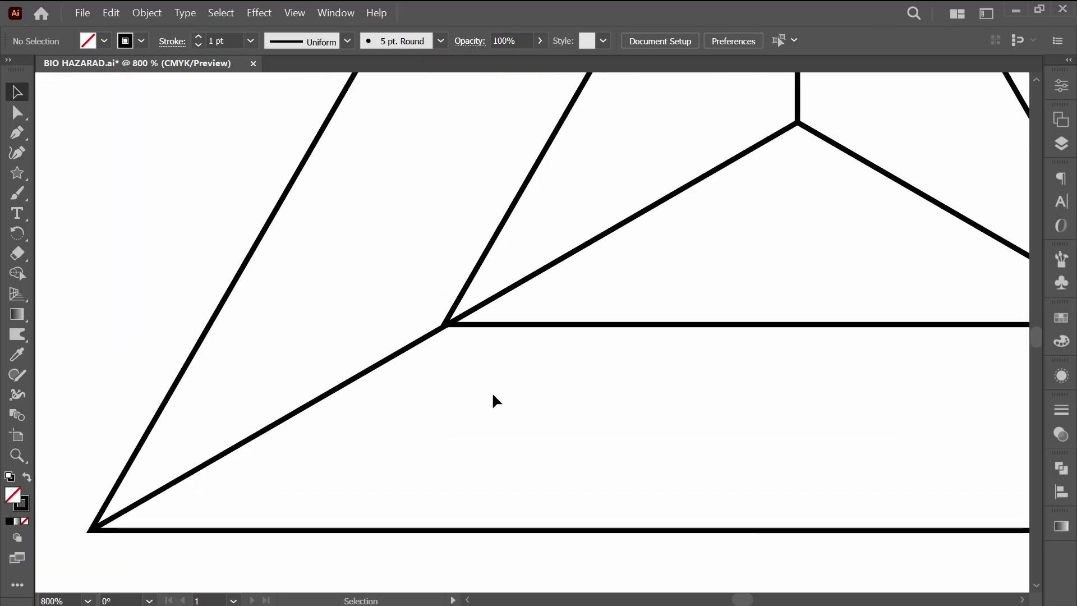
- In outline view, fine-tune the small triangle down onto the star's arms by one 0.01 mm keyboard increment, and return to preview
key("ctrl+y")
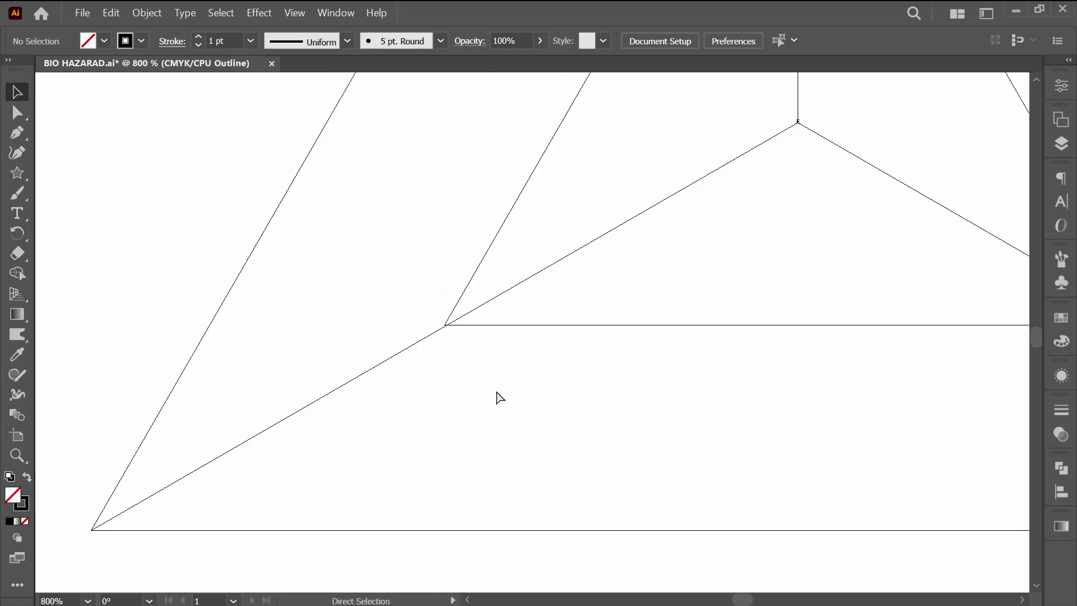
key("ctrl+k")
type(",01")
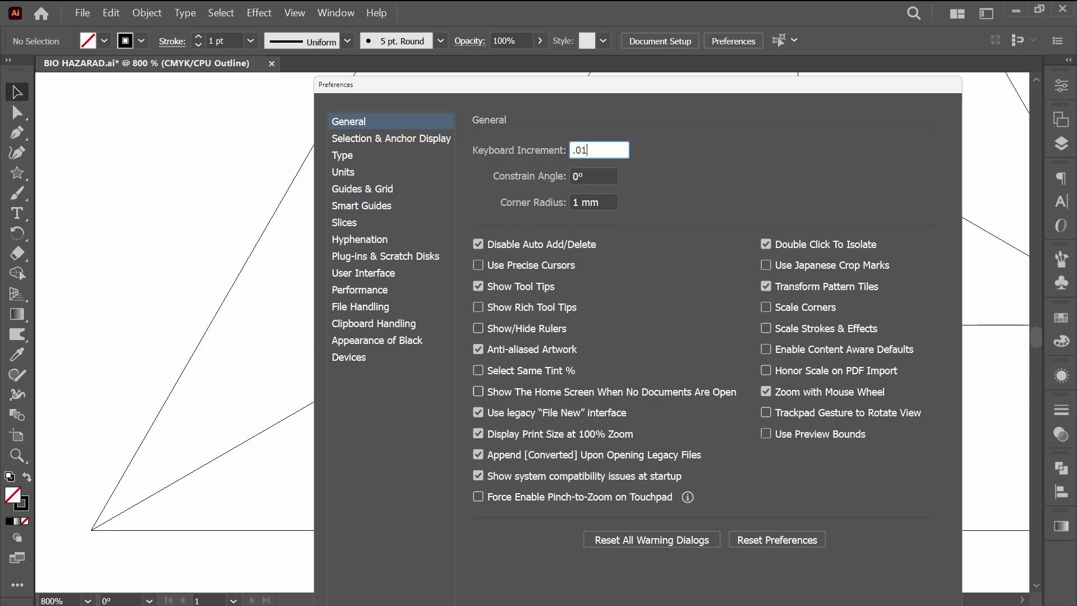
key("Return")
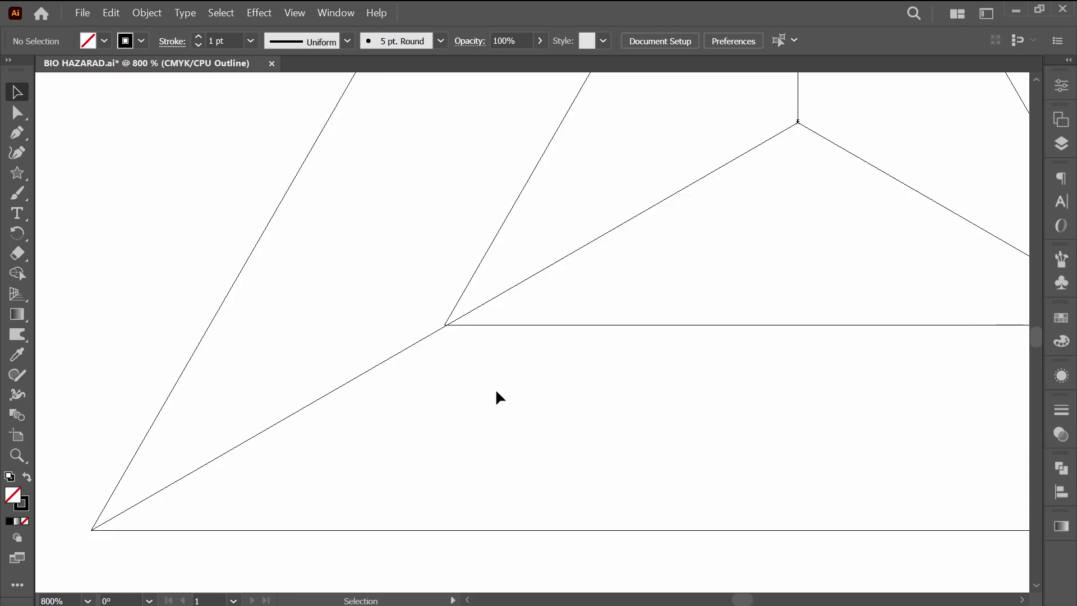
key("ctrl+z")
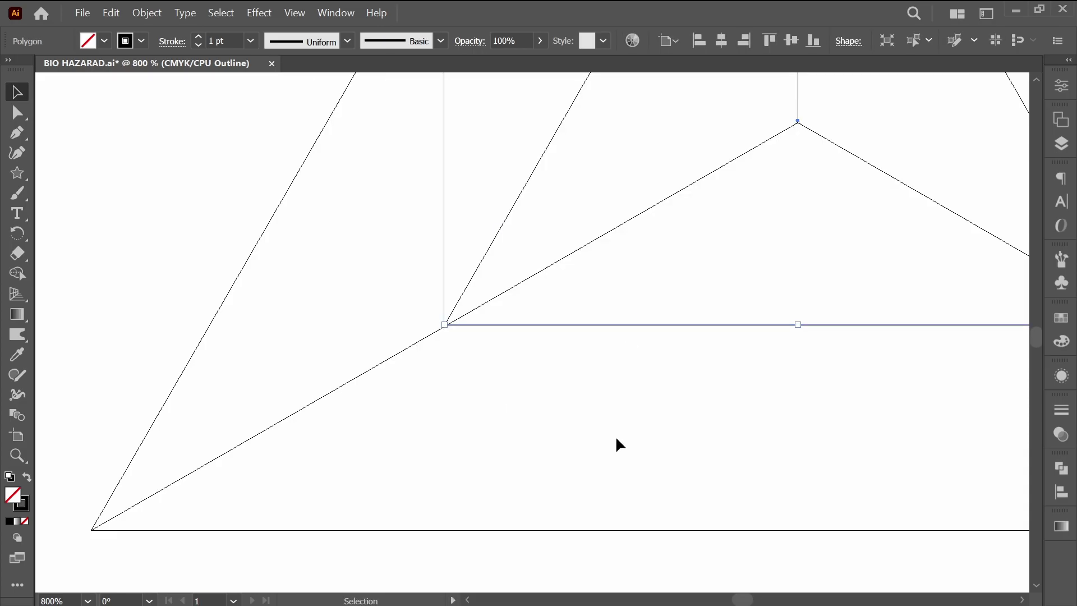
key("Down")
left_click(692, 385)
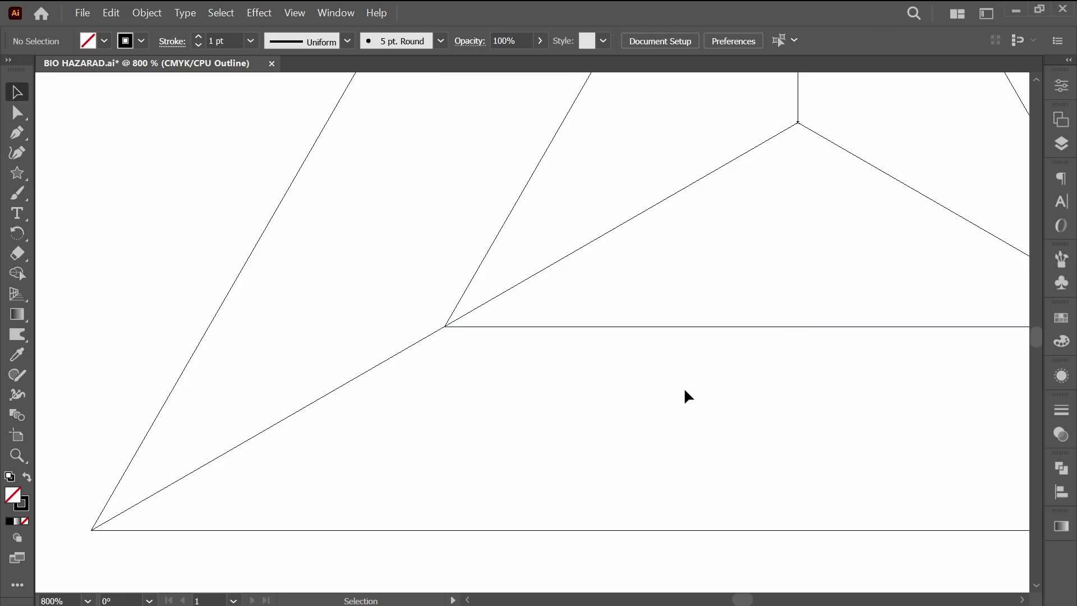
scroll(681, 386, "down", 5)
key("ctrl+y")
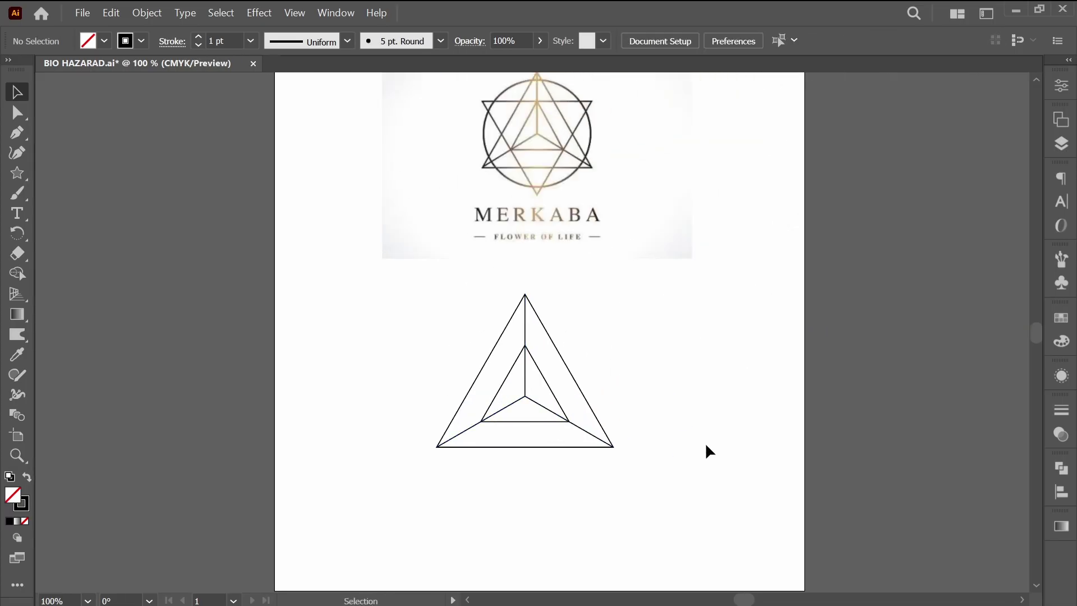
- Duplicate the outer triangle in place and flip the copy vertically
left_click(594, 412)
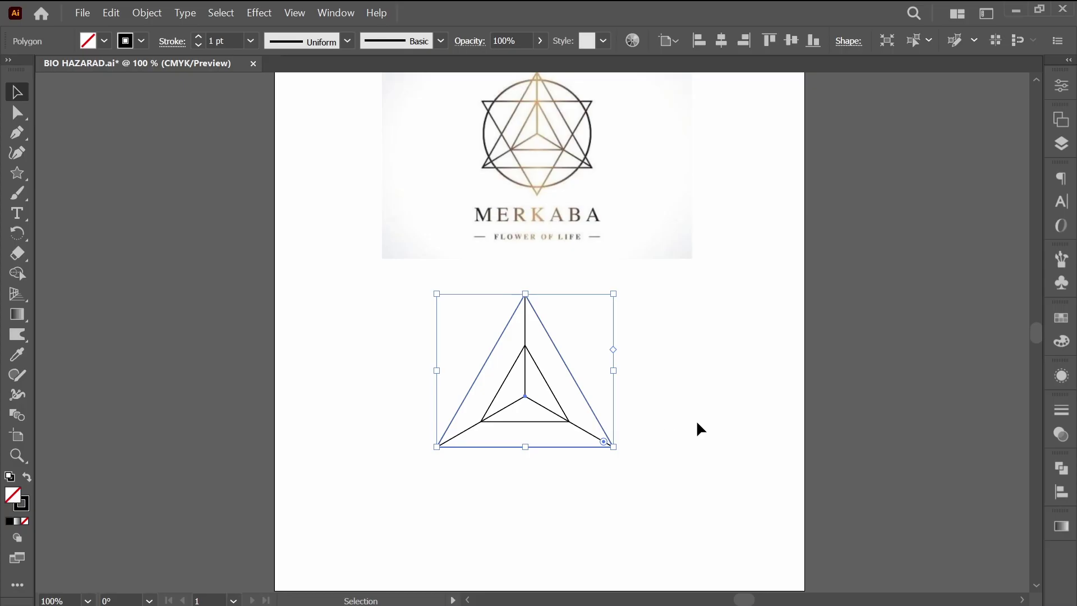
left_click(1061, 86)
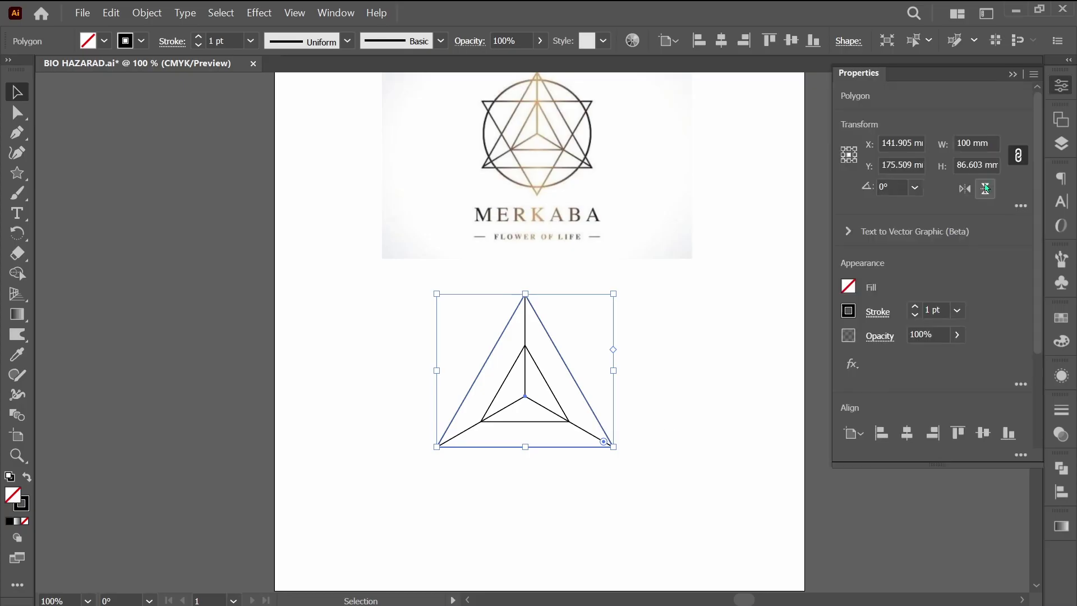
left_click(985, 188)
key("a")
- Set the keyboard increment to 1 mm and nudge the inverted triangle down 29 mm until its upper edge meets the small triangle's apex
key("ctrl+k")
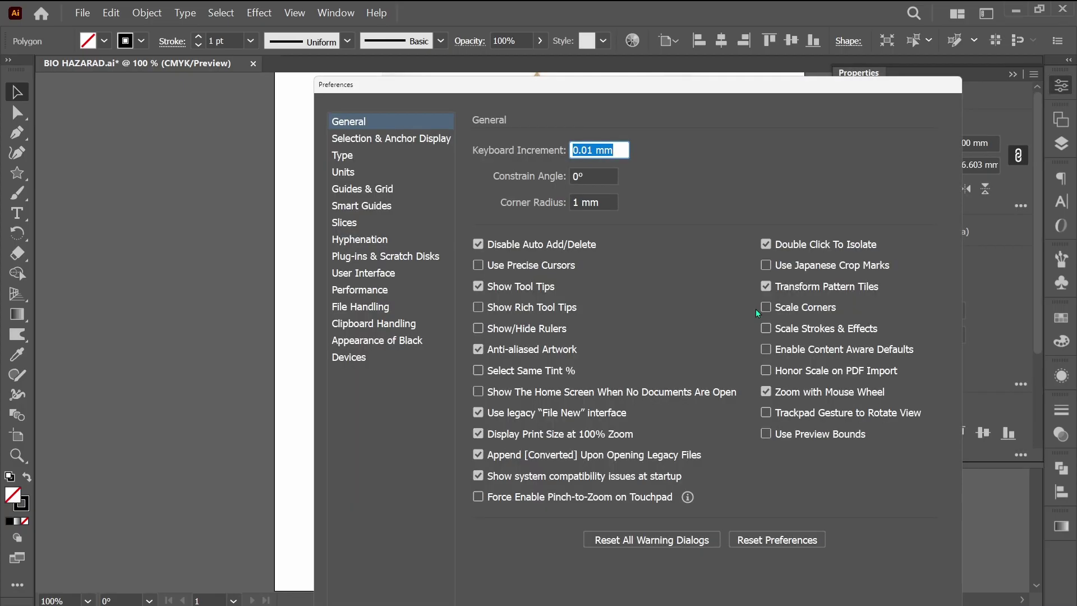
type("1")
key("Return")
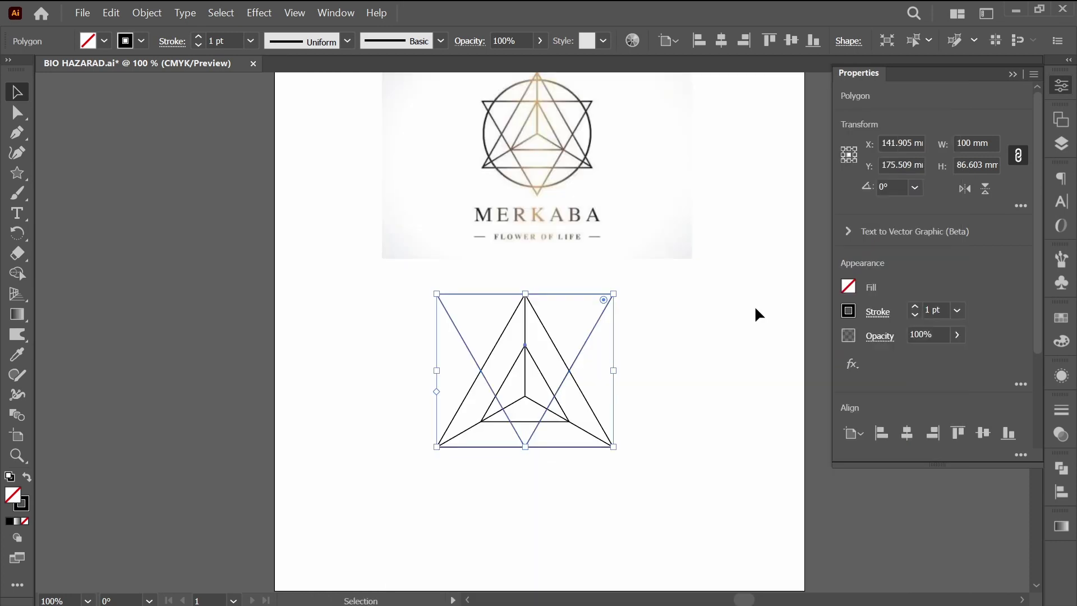
key("Down")
key("Down")
key("Down")
key("Down")
key("Down")
key("Down")
key("Down")
key("Down")
key("Down")
key("Down")
key("Down")
key("Down")
key("Down")
key("Down")
key("Down")
key("Down")
key("Down")
key("Down")
key("Down")
key("Down")
key("Down")
key("Down")
key("Down")
key("Down")
key("Down")
key("Down")
key("Down")
key("Down")
key("Down")
key("Down")
key("Down")
key("Down")
key("Down")
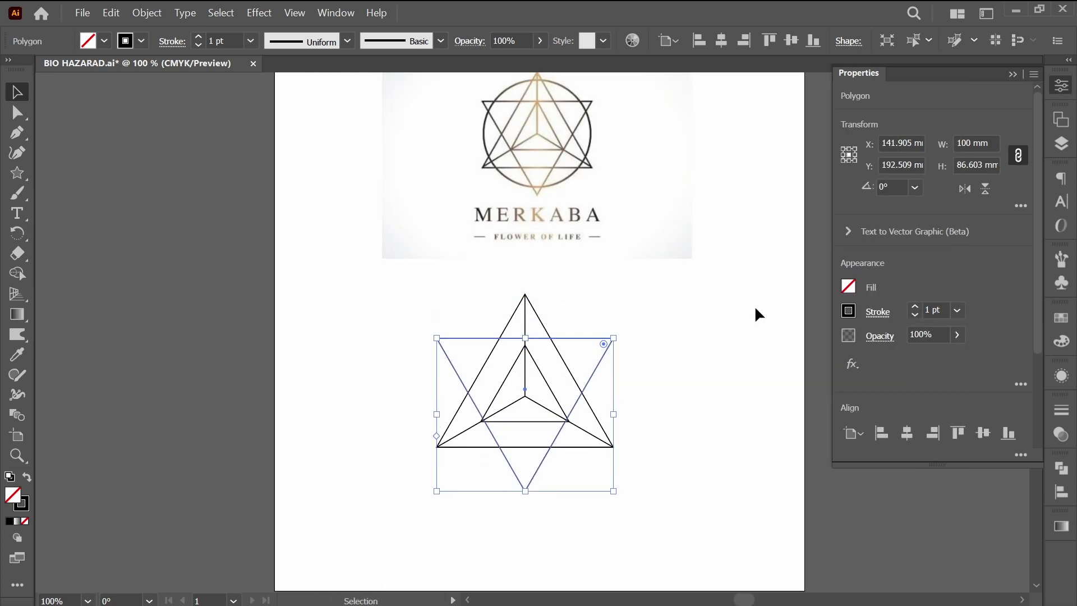
key("Down")
scroll(519, 363, "up", 2)
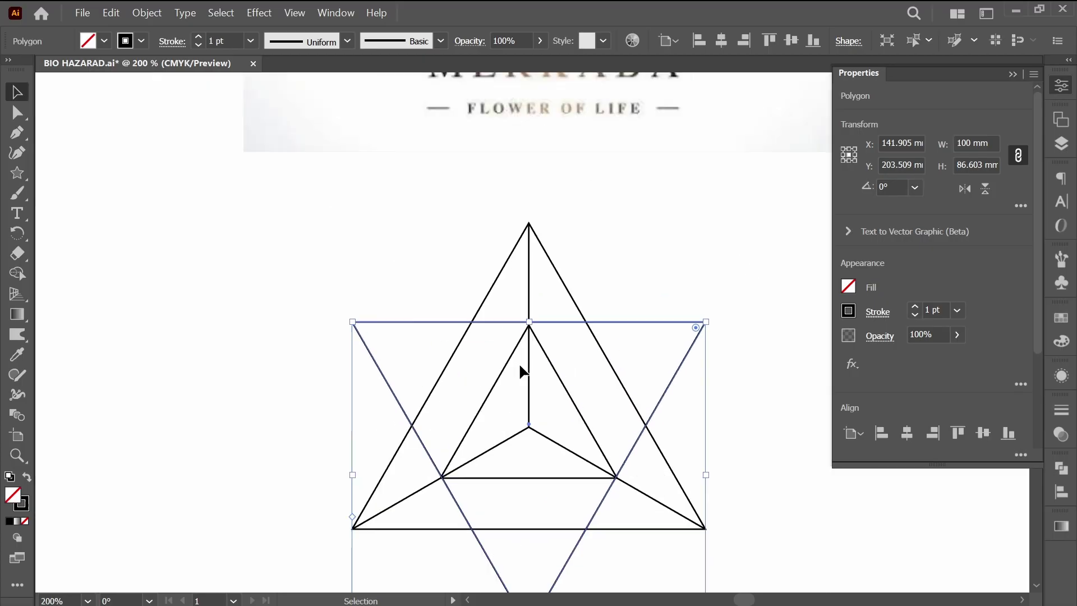
scroll(520, 361, "down", 1)
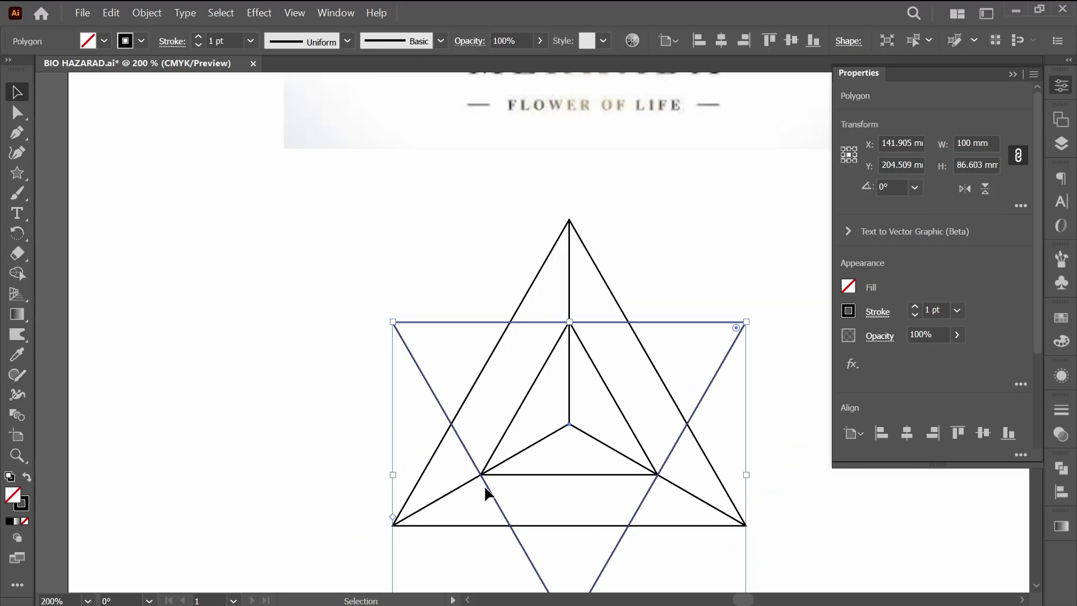
scroll(782, 503, "down", 1)
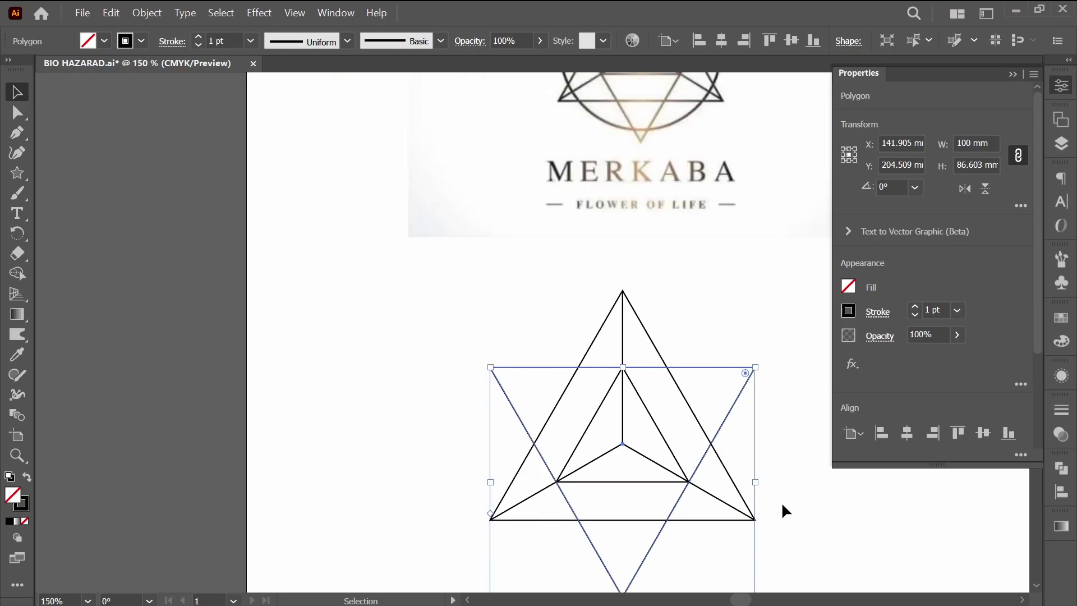
scroll(645, 459, "down", 1)
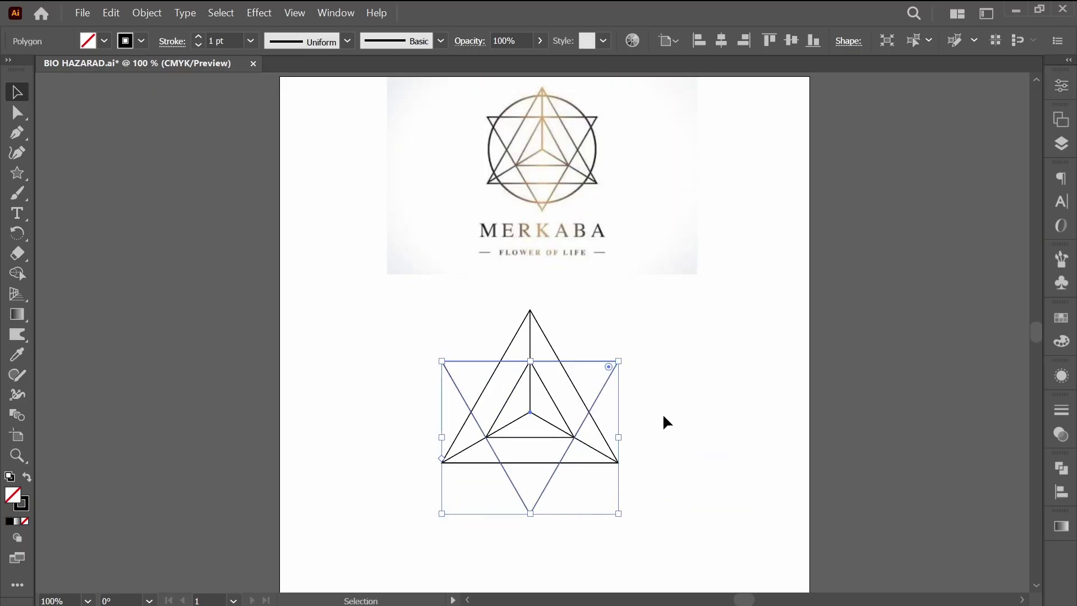
- Draw a circle centered on the star's center point, slightly wider than the two large triangles
key("l")
key("ctrl+shift+a")
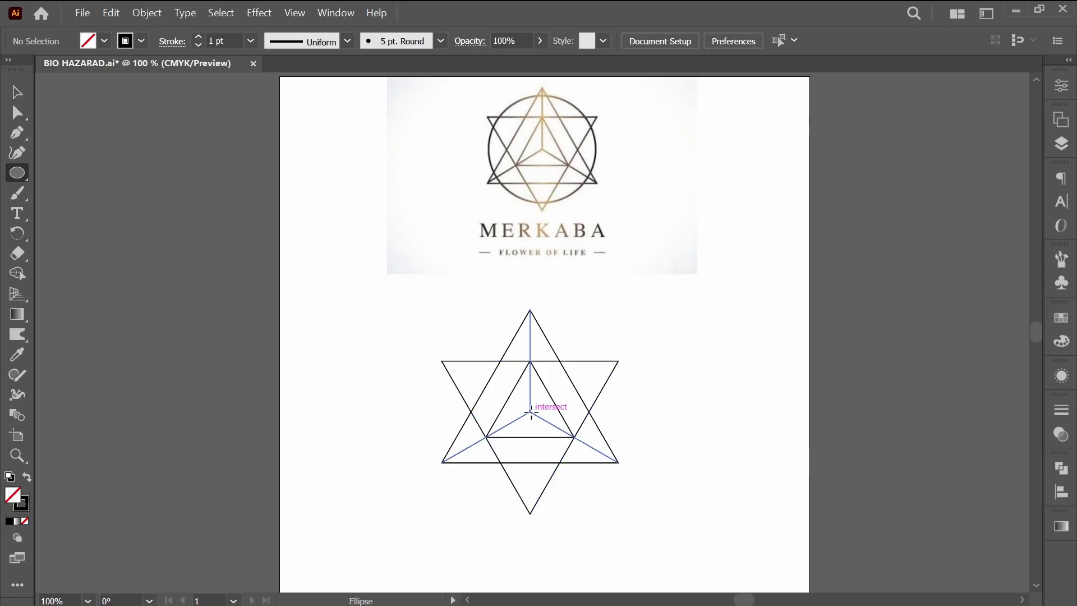
left_click_drag(530, 413, 610, 505)
key("v")
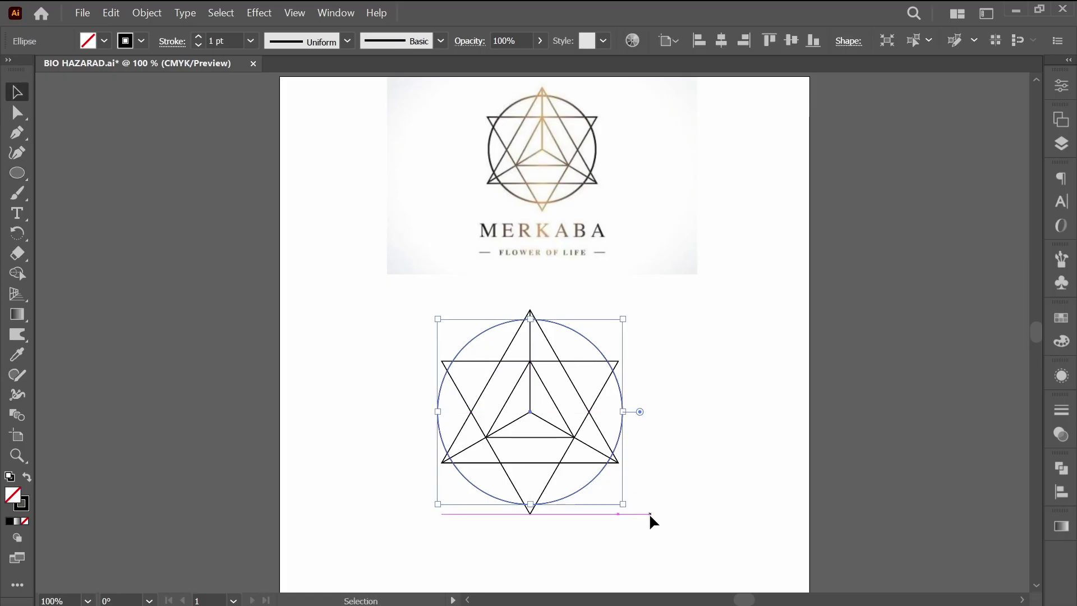
left_click(683, 513)
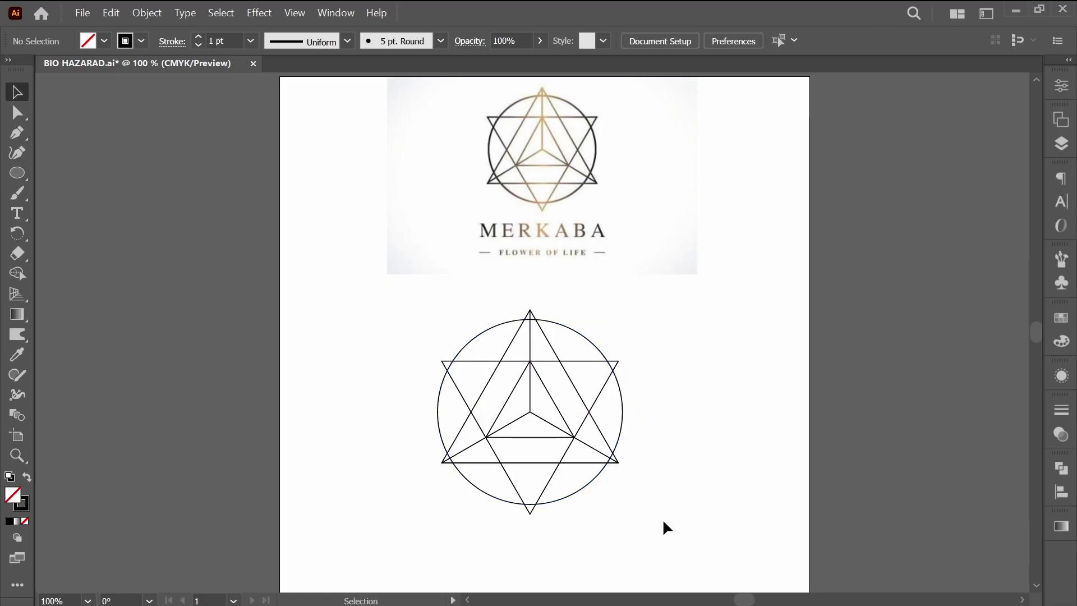
- Set the stroke weight of all the logo's triangles, lines and circle to 4 pt
left_click_drag(664, 521, 348, 307)
left_click(225, 41)
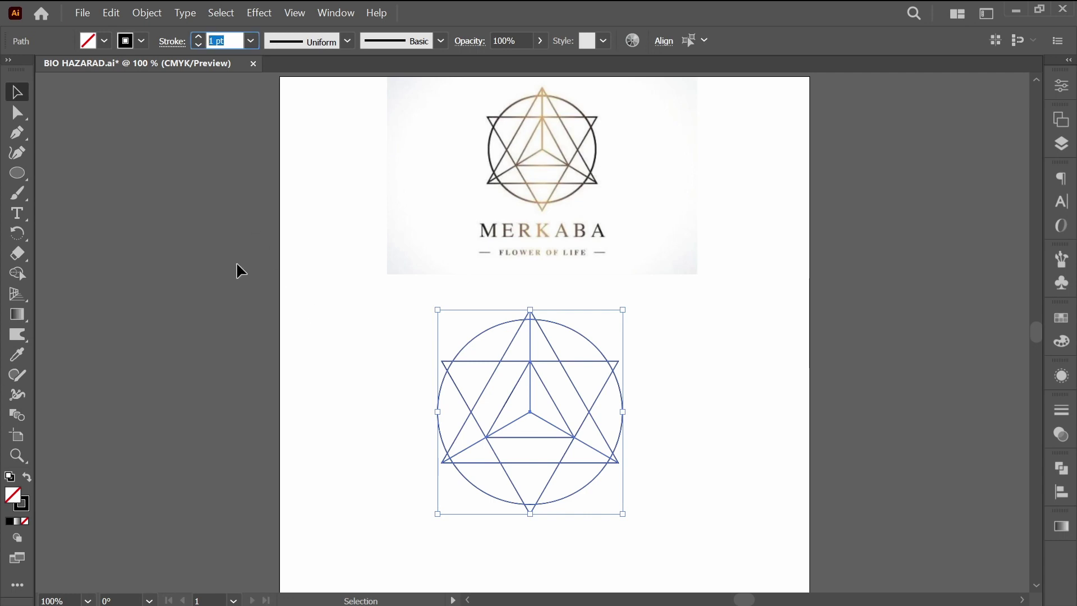
type("6")
key("Return")
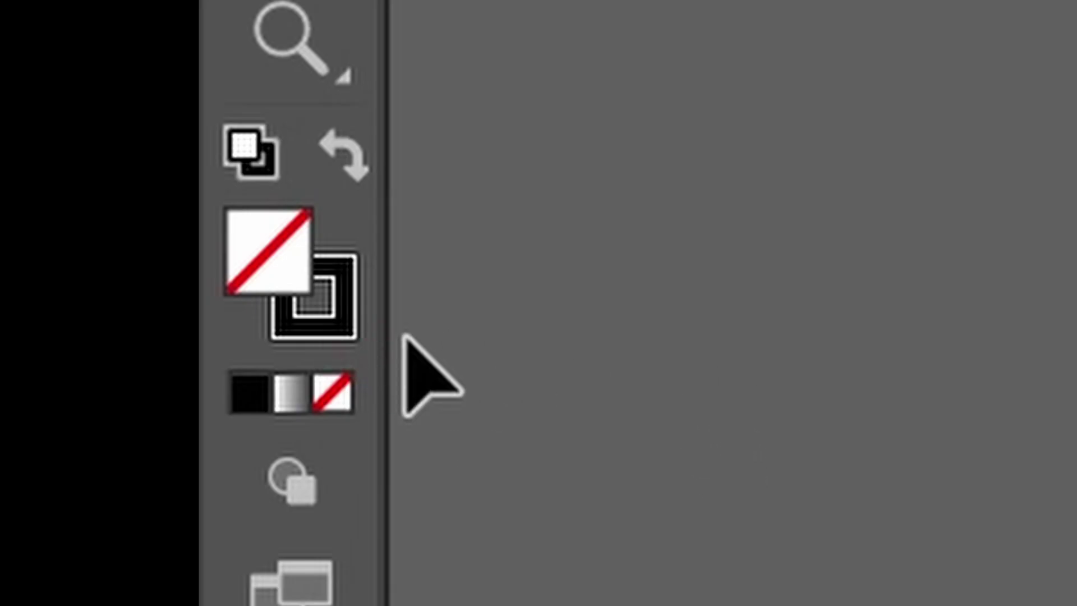
- Apply a radial gradient to the stroke of the whole logo, using the within-stroke option
key("x")
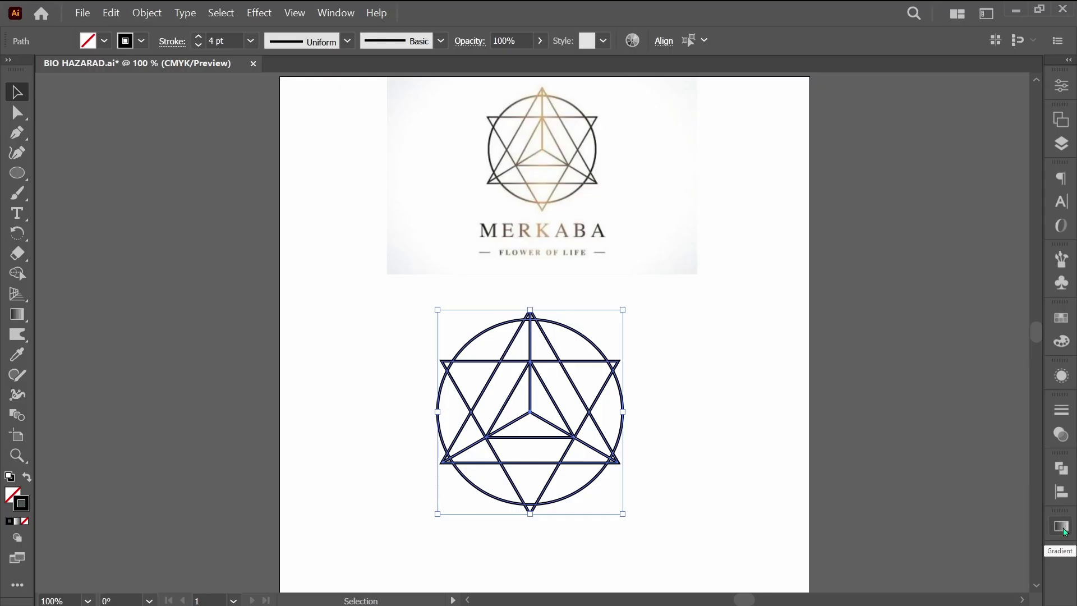
left_click(1062, 527)
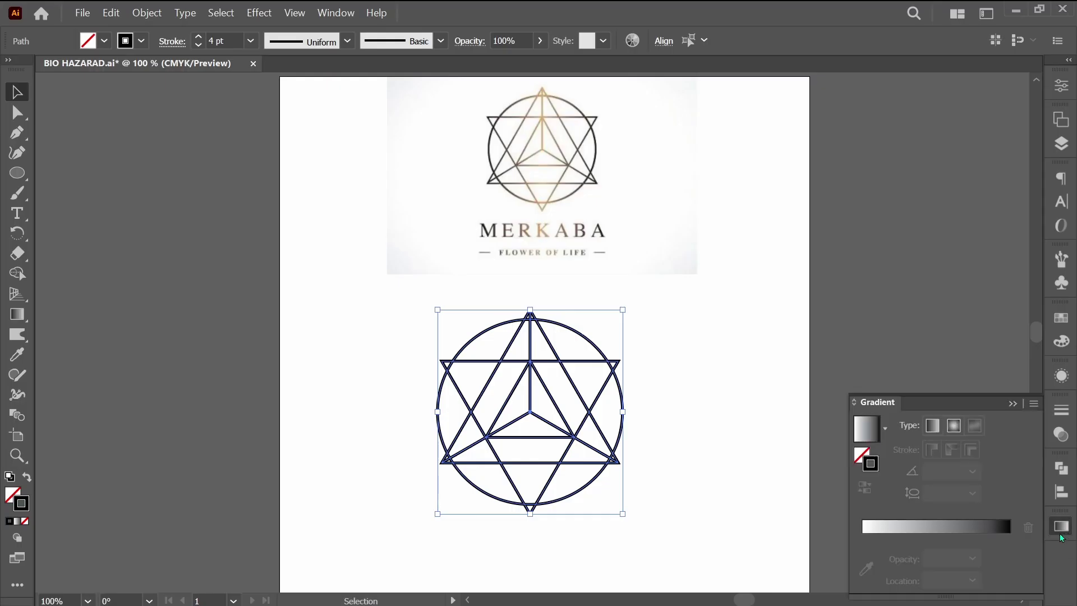
left_click(954, 426)
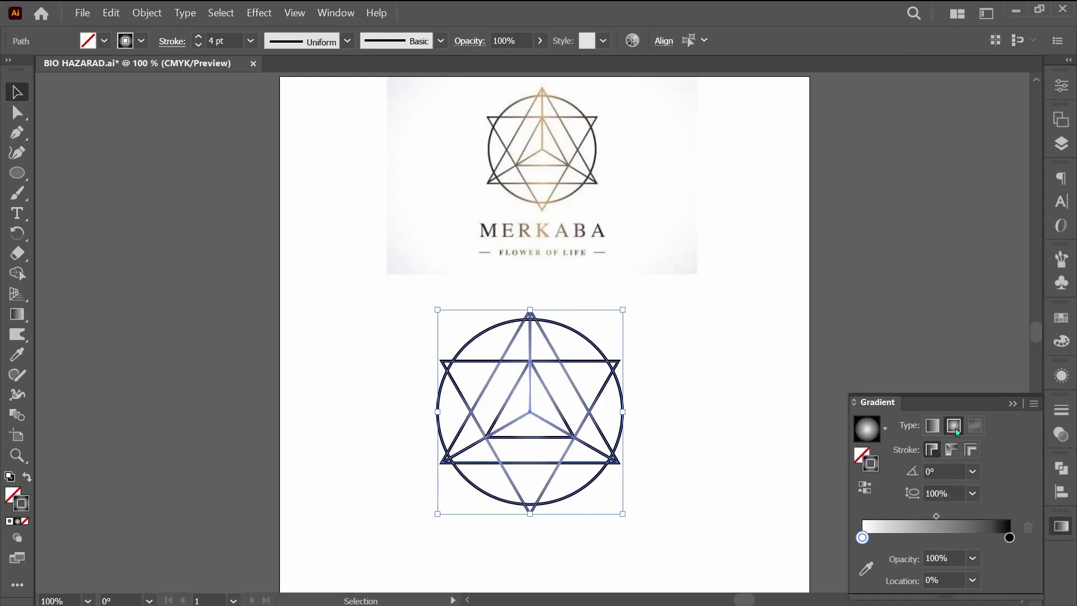
left_click(932, 448)
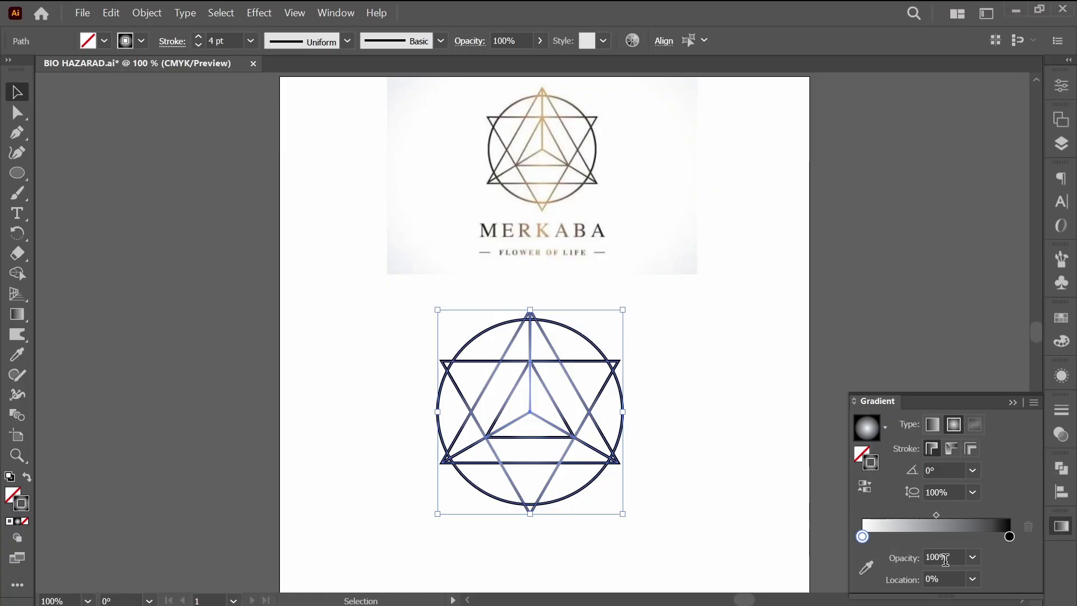
- Add a white color stop at the middle of the stroke gradient
left_click(943, 579)
type("0")
key("Return")
left_click_drag(867, 537, 862, 540)
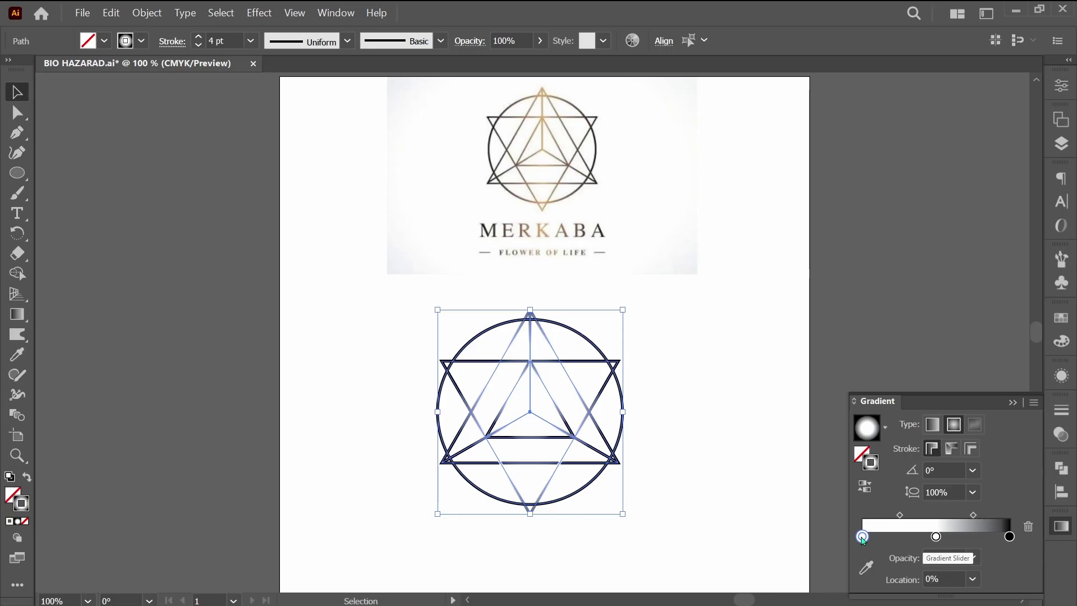
- Set the gradient's first color stop to a dark blue of C 100, M 100, Y 0, K 40
double_click(862, 538)
left_click_drag(870, 382, 969, 376)
left_click_drag(871, 360, 974, 360)
left_click(977, 420)
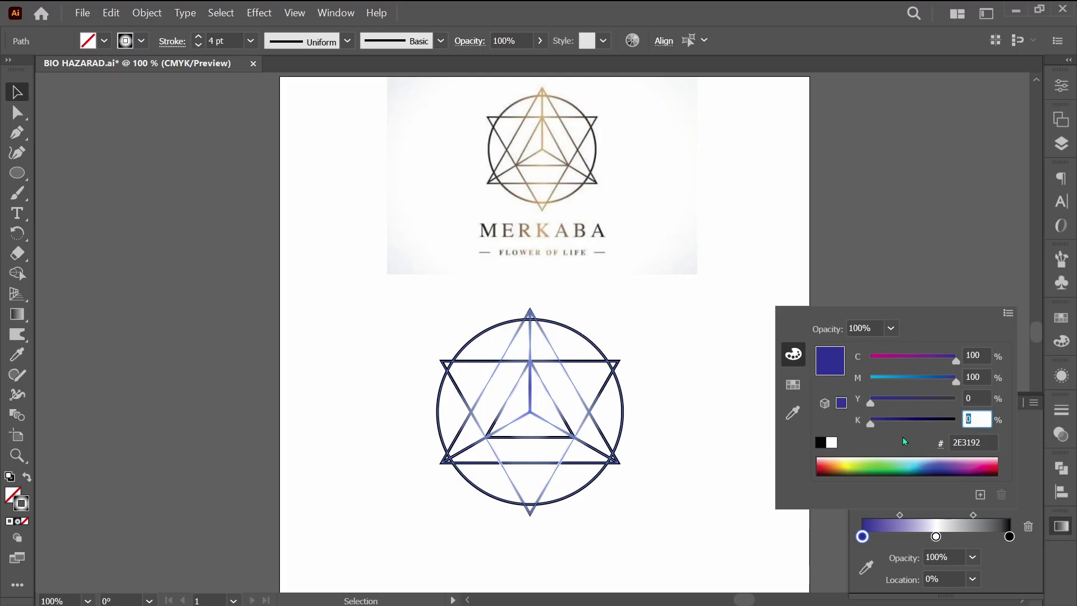
type("40")
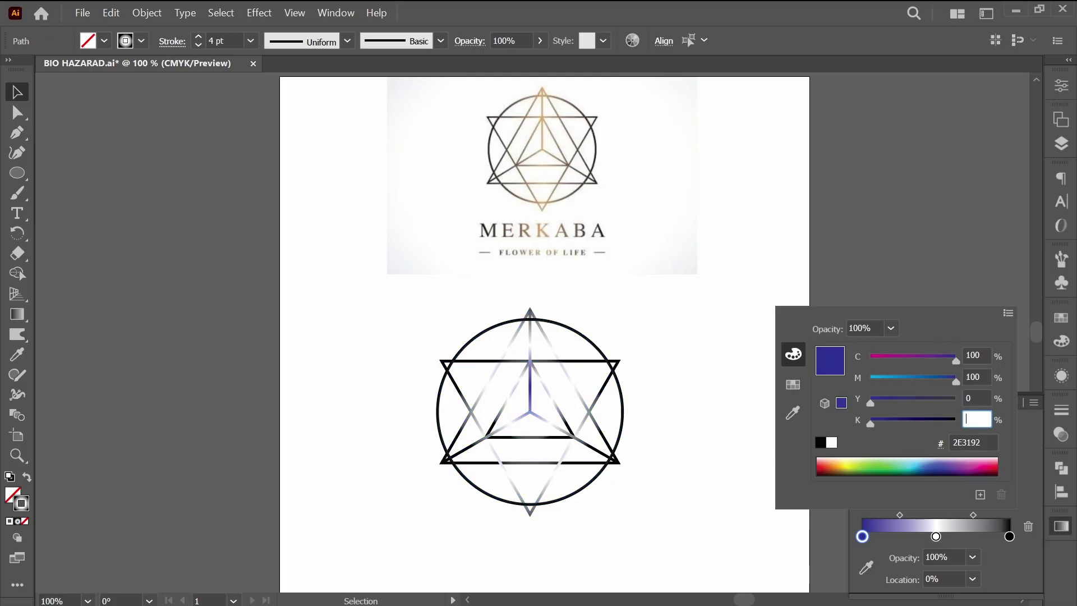
key("Return")
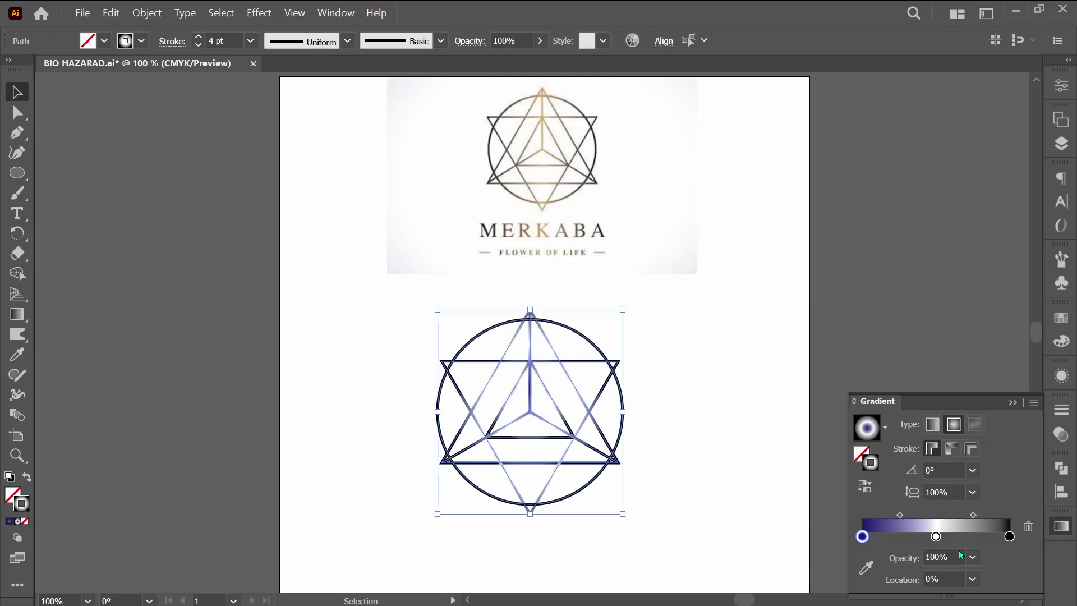
- Set the stroke gradient's last color stop to a dark blue with C 100, M 100 and Y 0
double_click(1009, 536)
left_click_drag(891, 366, 961, 360)
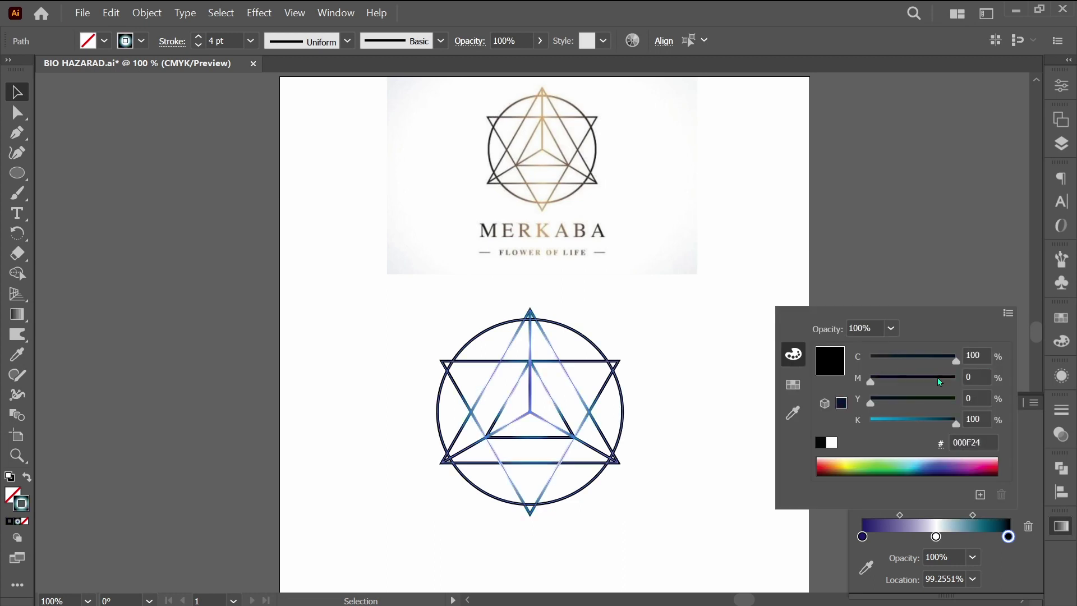
left_click_drag(904, 383, 962, 381)
left_click(983, 418)
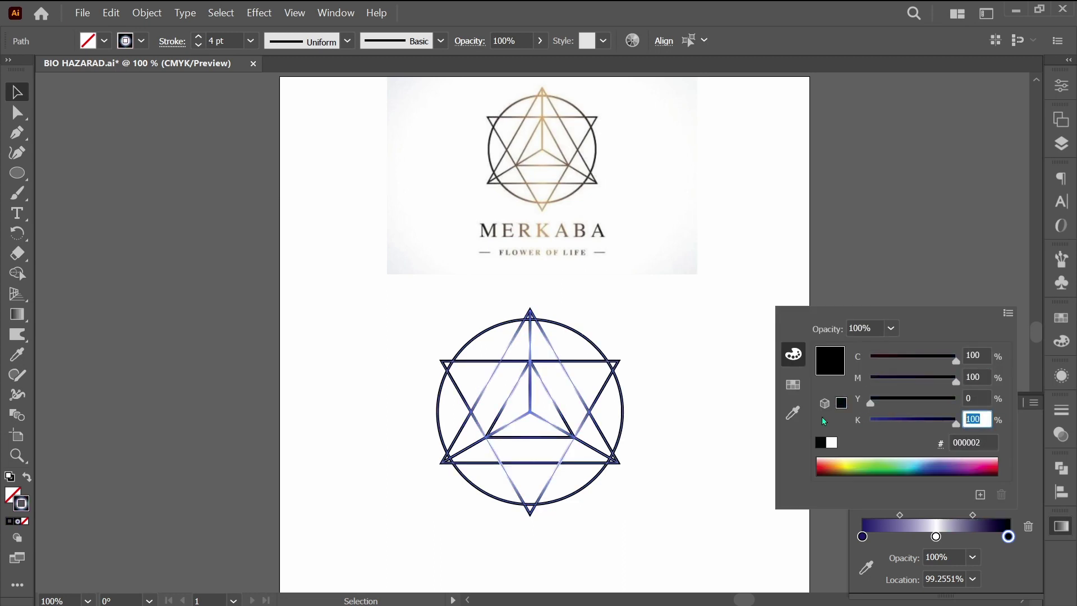
type("0")
key("Return")
- Set the gradient's middle color stop to a dark red of C 0, M 100, Y 100, K 30
left_click(935, 537)
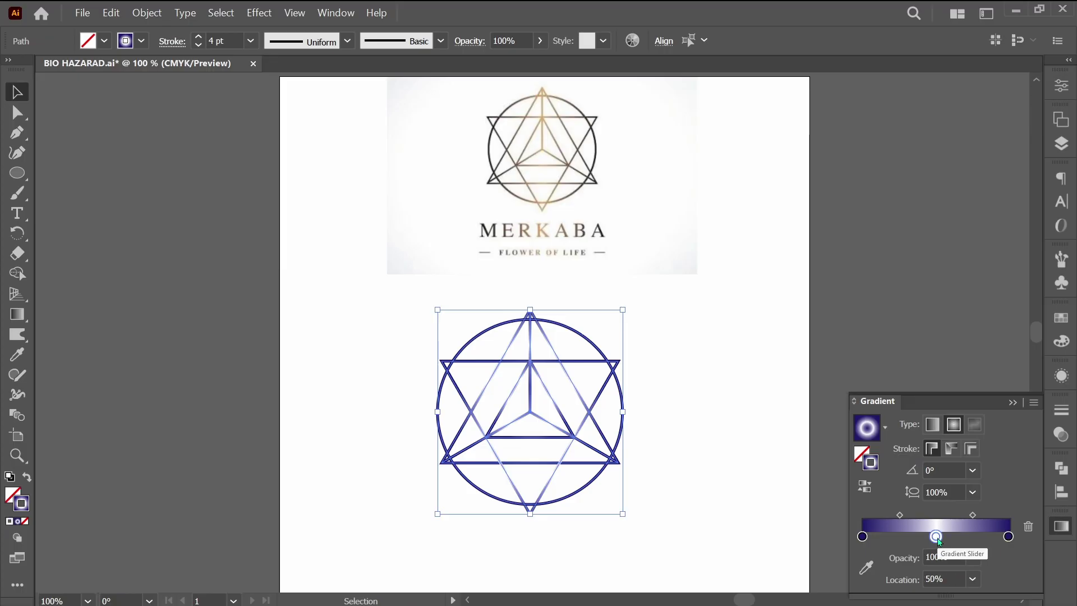
double_click(935, 536)
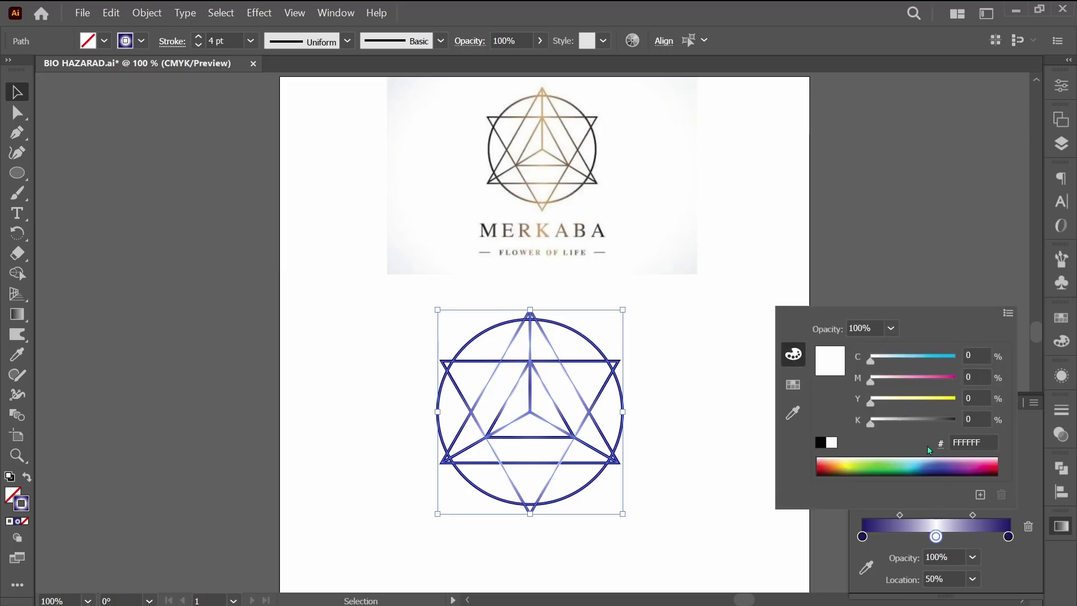
left_click_drag(873, 381, 969, 386)
left_click_drag(871, 403, 956, 403)
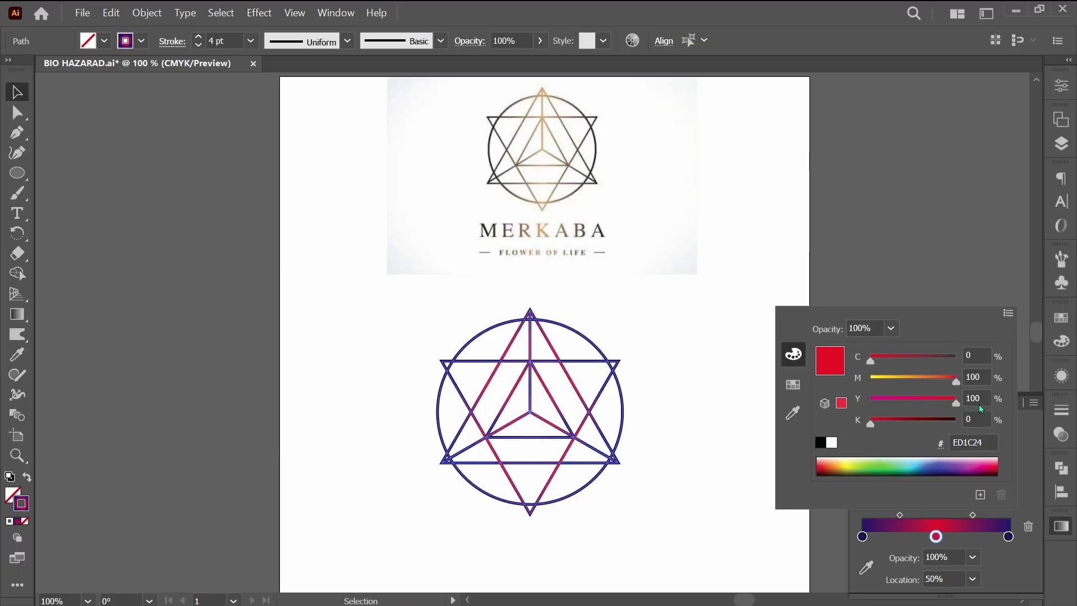
left_click(977, 420)
type("30")
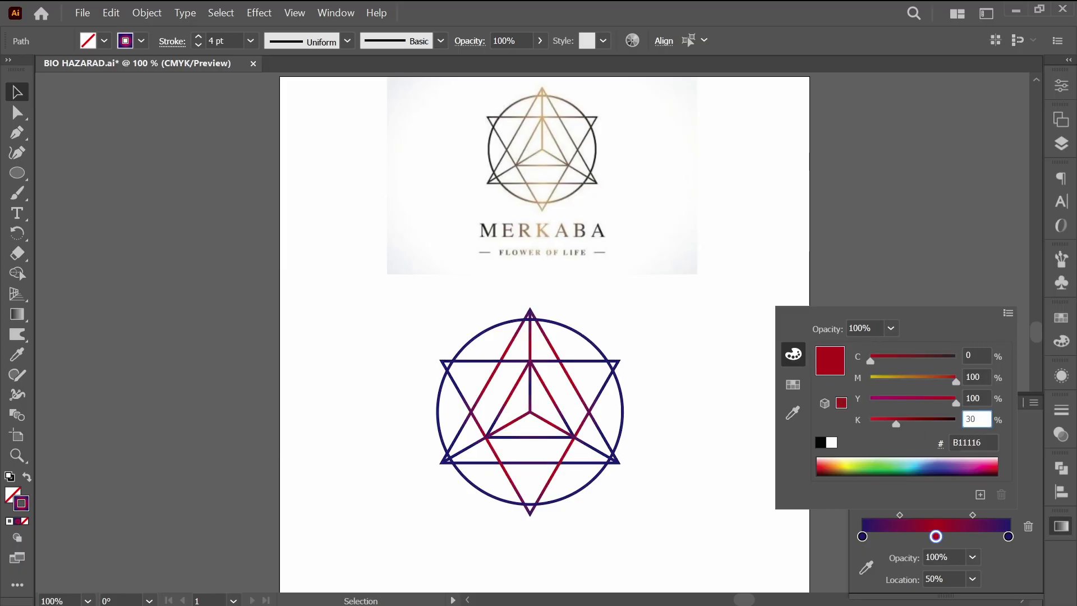
left_click(572, 447)
- Select the whole logo and move both gradient midpoints outward from the red middle stop, the second to about 68%
scroll(570, 446, "up", 1)
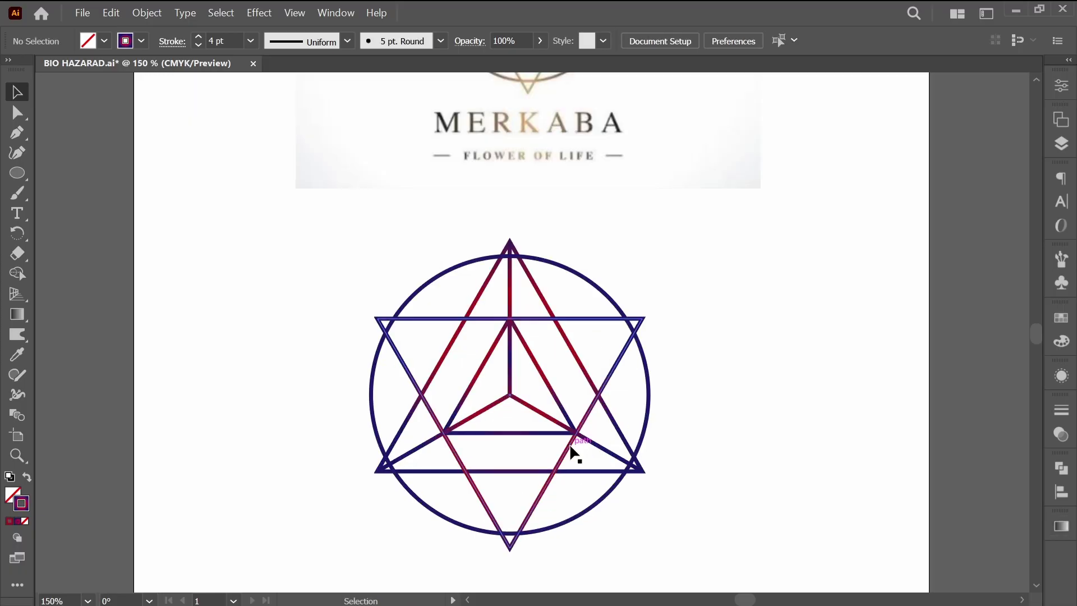
left_click_drag(338, 267, 677, 496)
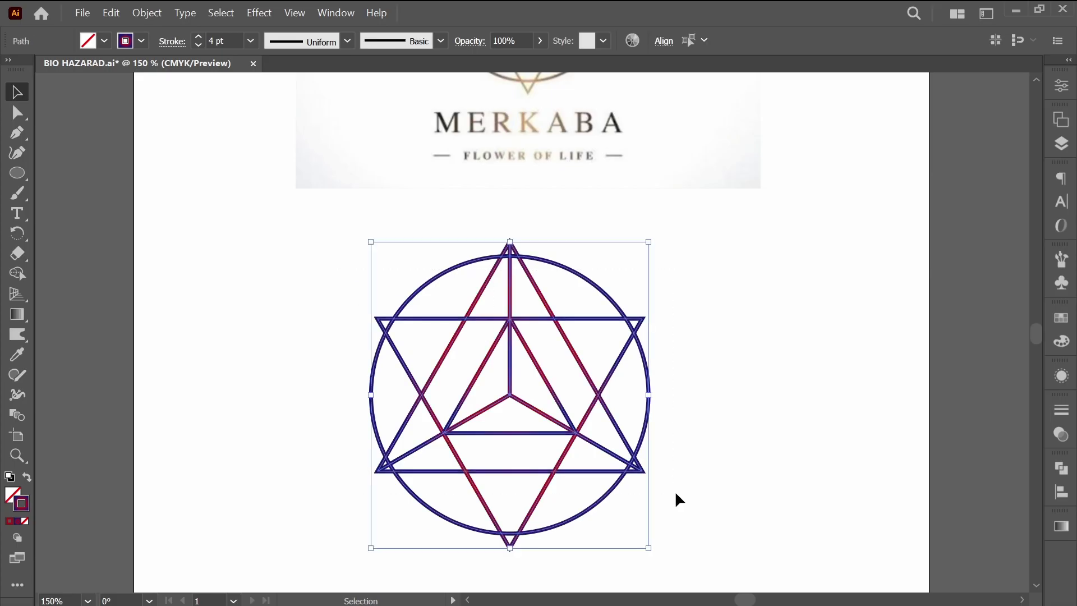
left_click(1062, 526)
left_click_drag(973, 516, 986, 515)
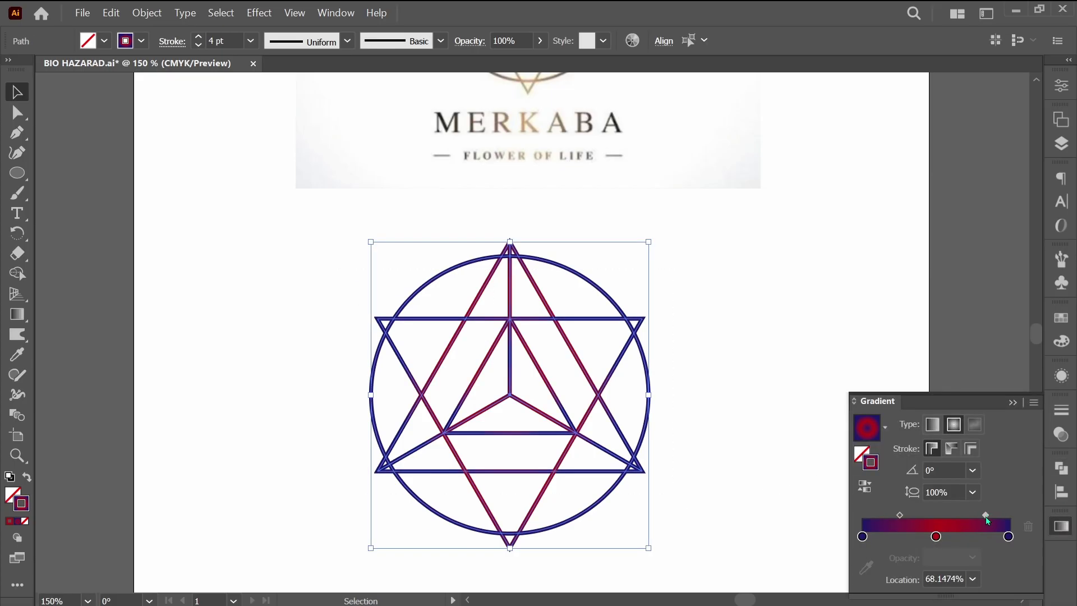
left_click_drag(899, 514, 881, 516)
- Change the logo's stroke gradient from radial to linear
left_click(1062, 525)
left_click(932, 425)
left_click(733, 440)
- Group the logo's shapes and flatten their transparency with the Medium Resolution preset, converting all strokes to outlines
key("ctrl+minus")
key("ctrl+minus")
left_click_drag(517, 351, 763, 490)
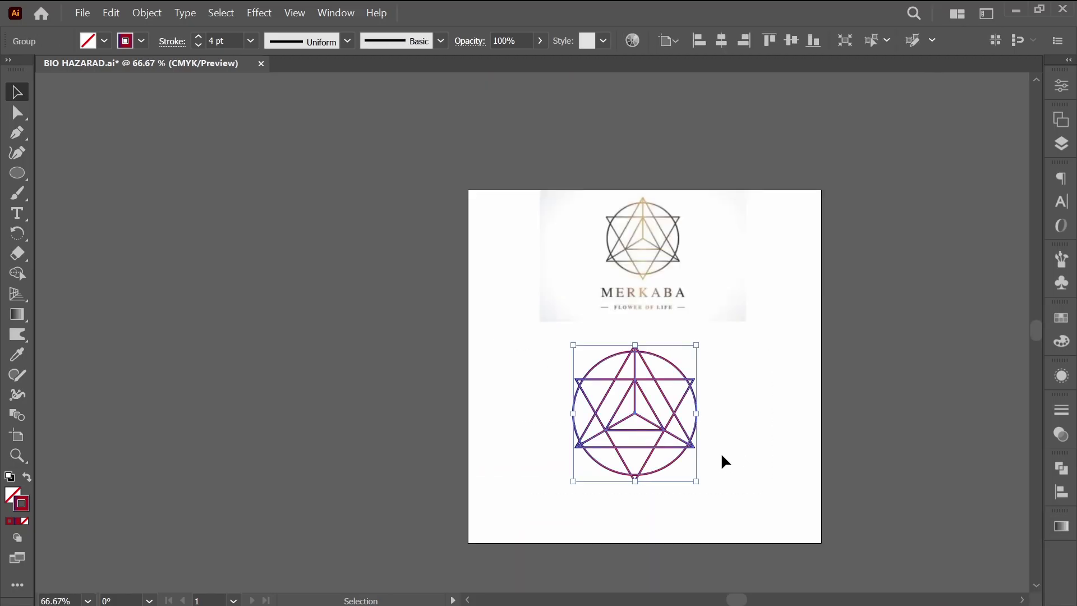
left_click_drag(722, 452, 639, 443)
scroll(570, 380, "up", 2)
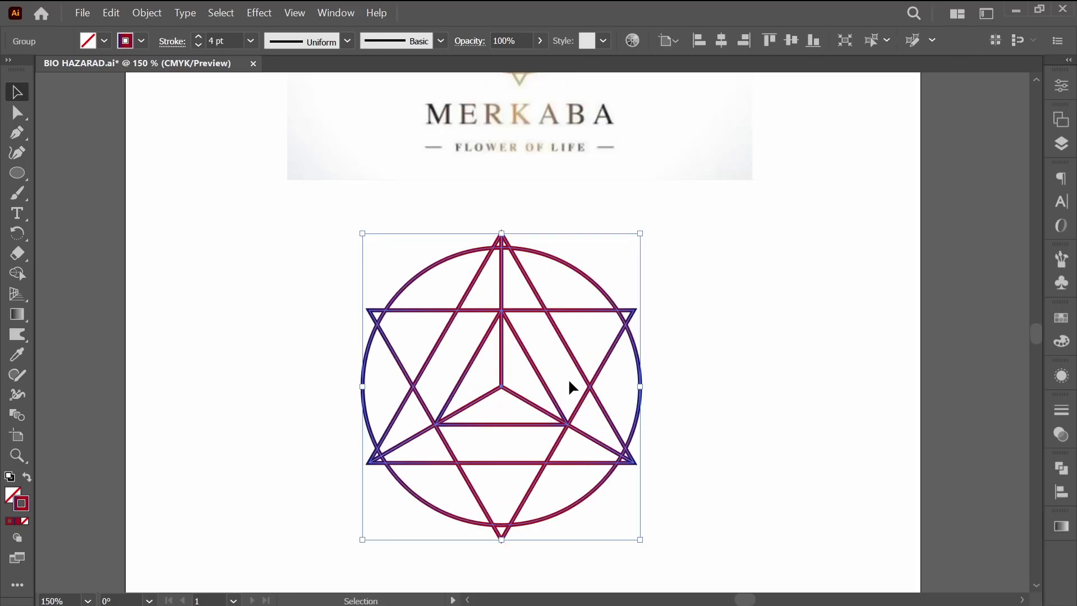
left_click(147, 13)
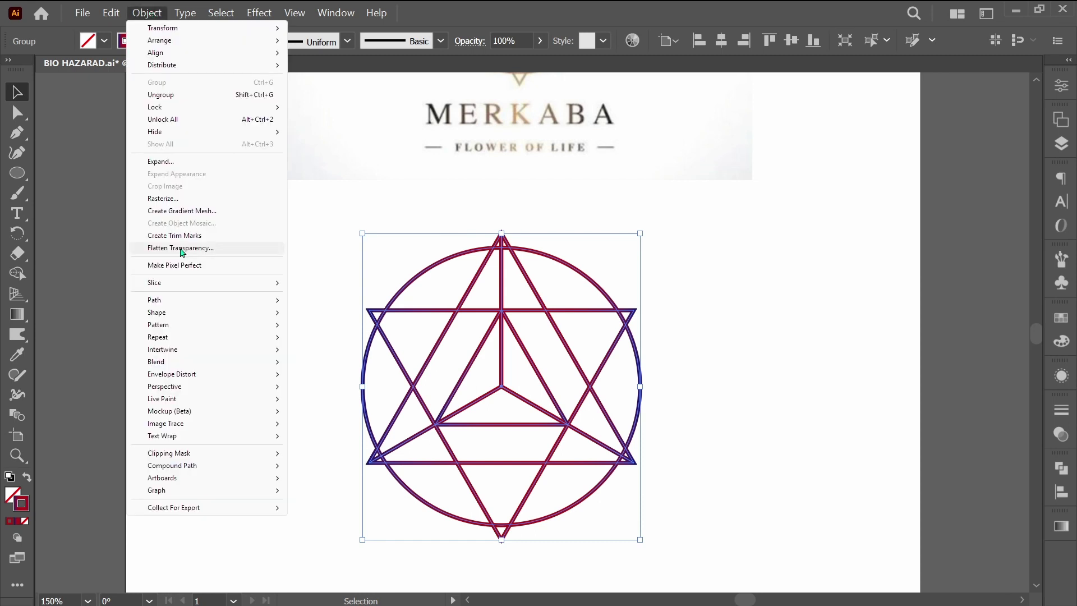
left_click(180, 248)
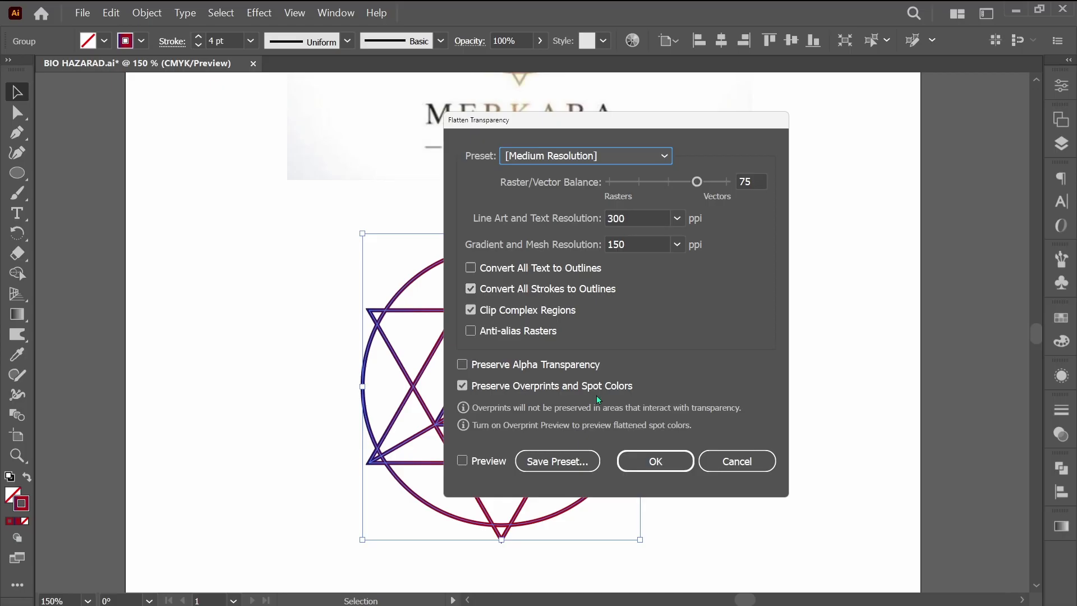
left_click(656, 461)
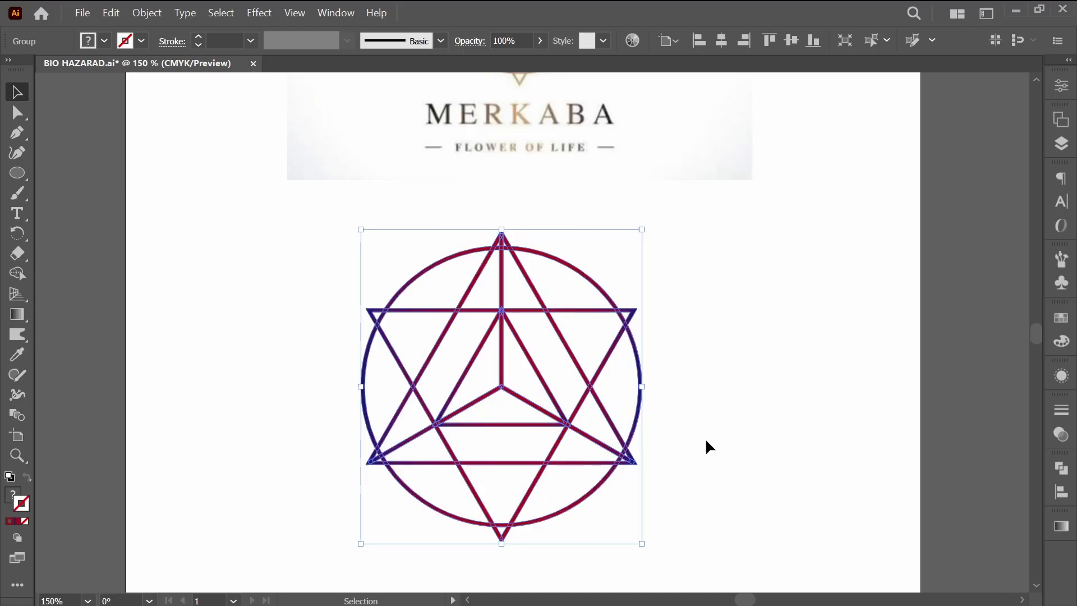
- Check the flattened paths in outline view, and unite them into a single compound path
key("ctrl+y")
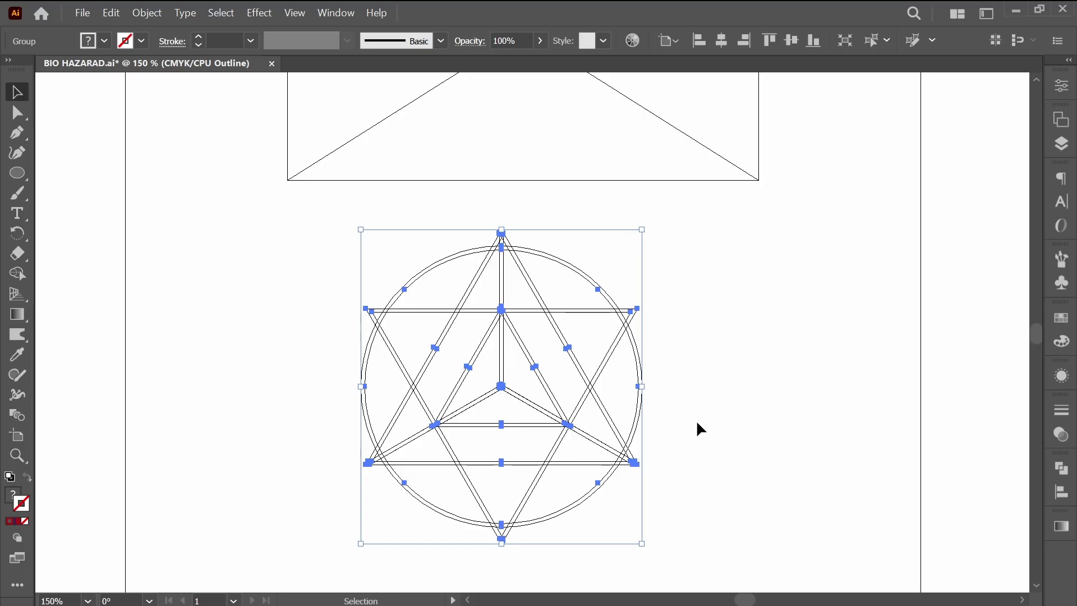
key("ctrl+y")
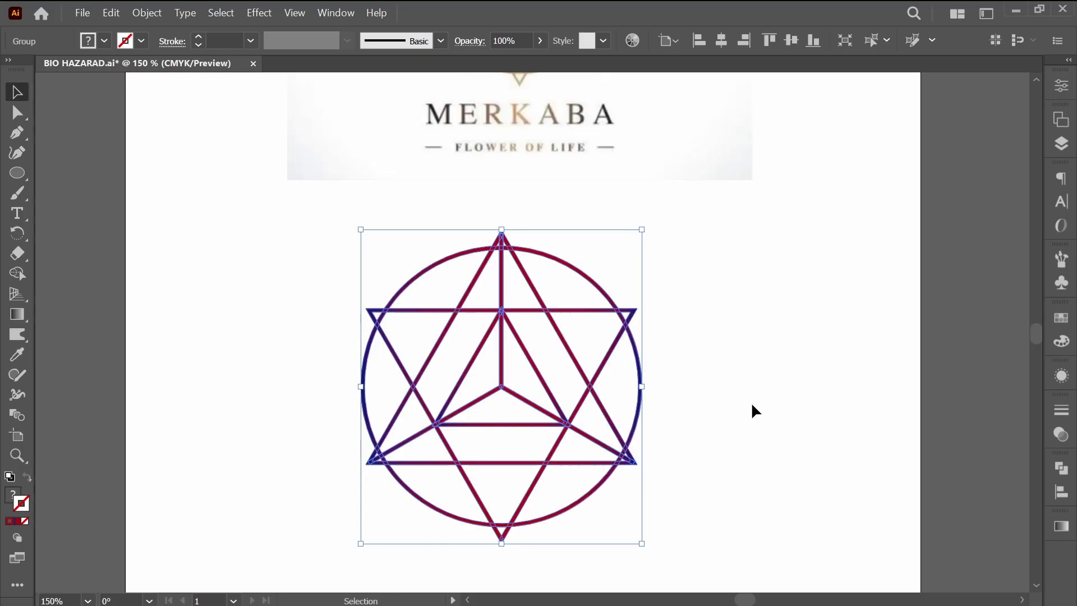
left_click(1064, 469)
left_click(864, 497)
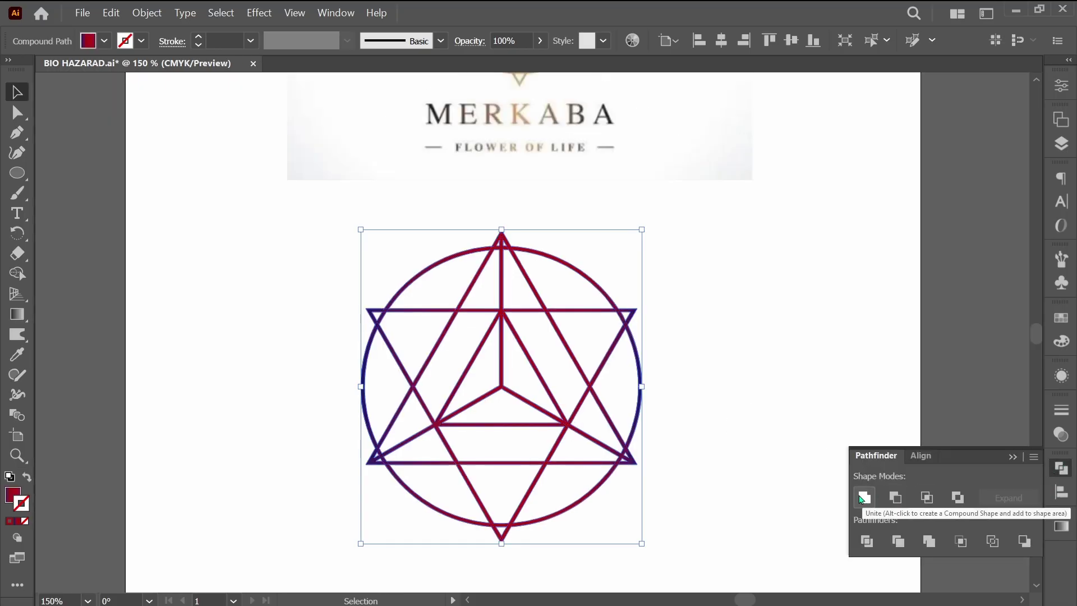
left_click(729, 491)
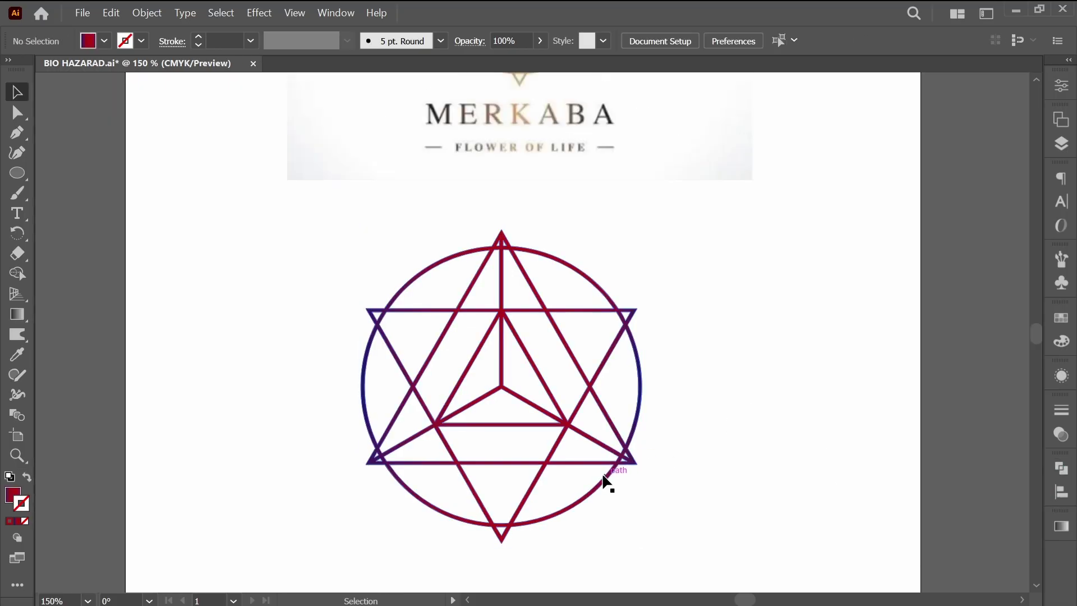
- Enlarge the united logo slightly from its center, keeping its proportions
left_click(581, 493)
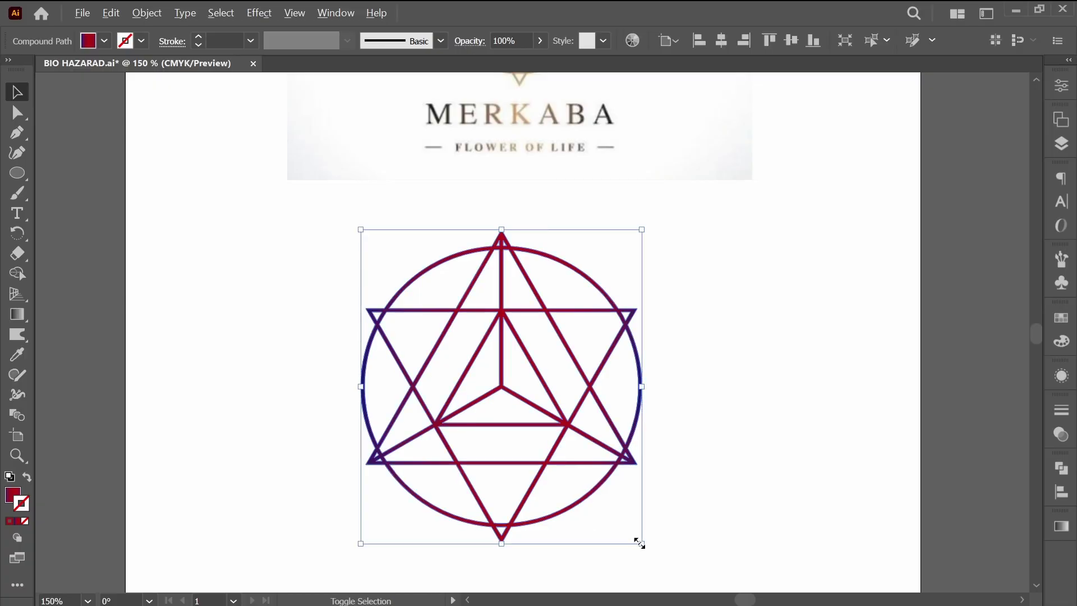
left_click_drag(641, 543, 657, 559)
key("ctrl+minus")
key("ctrl+minus")
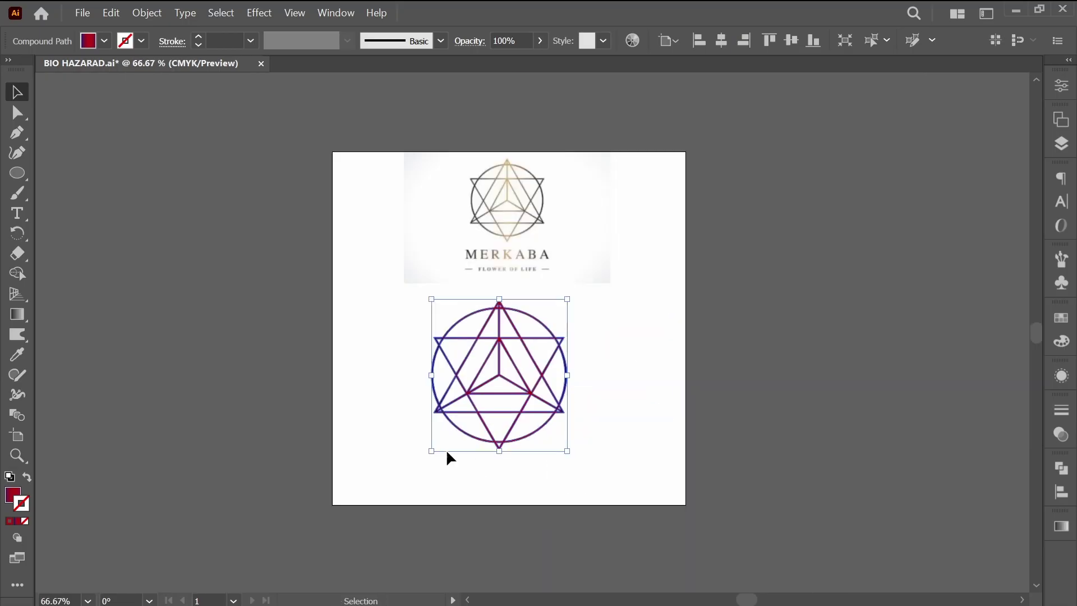
- Add the text MERKABA in bold black capitals, centered beneath the logo
key("t")
left_click(104, 42)
left_click(54, 61)
left_click(492, 475)
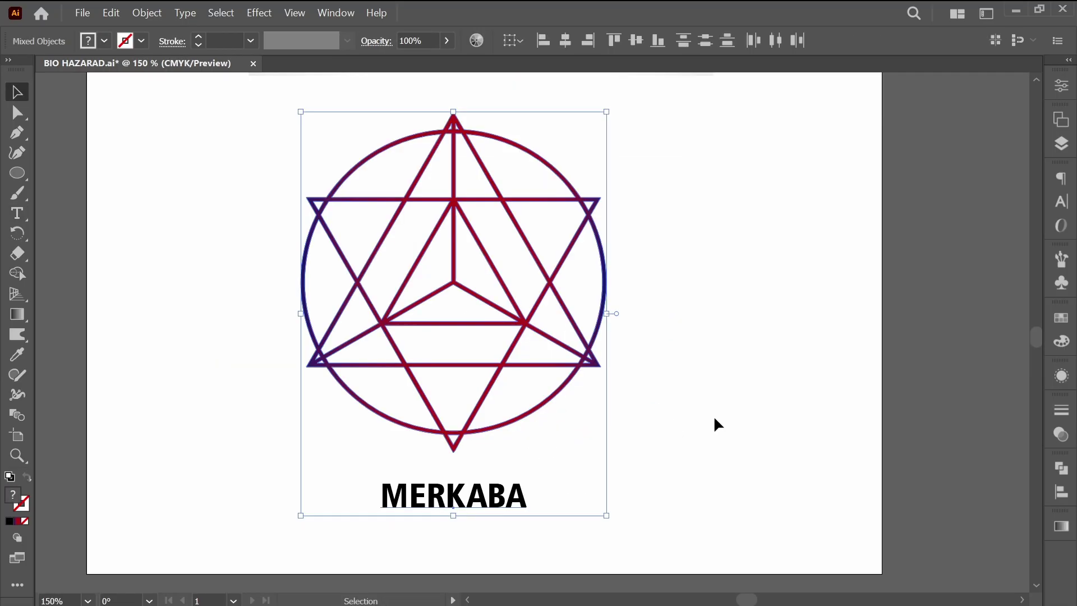
left_click(709, 421)
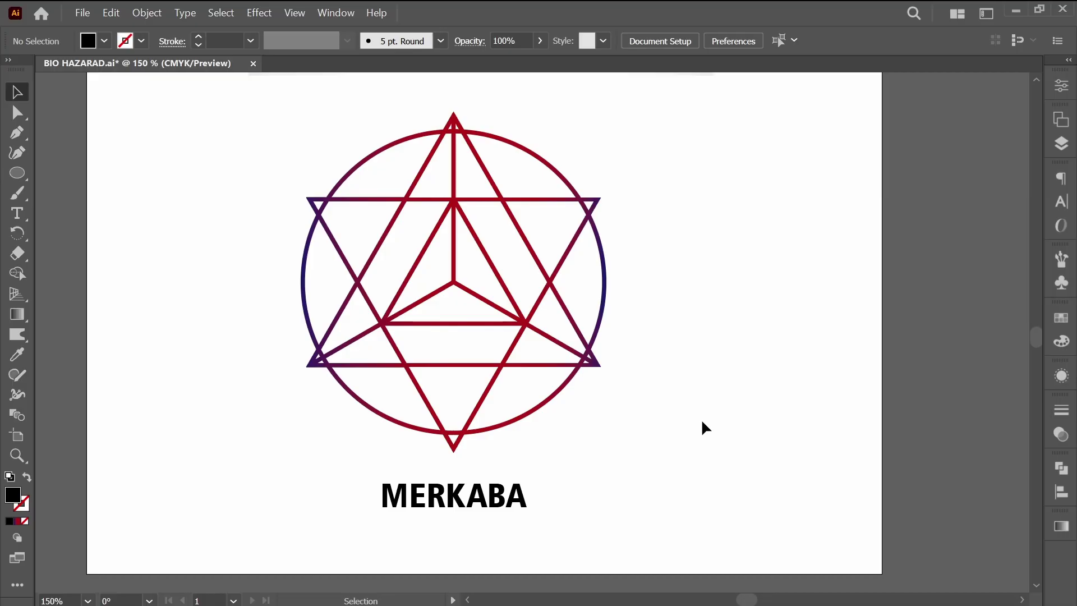